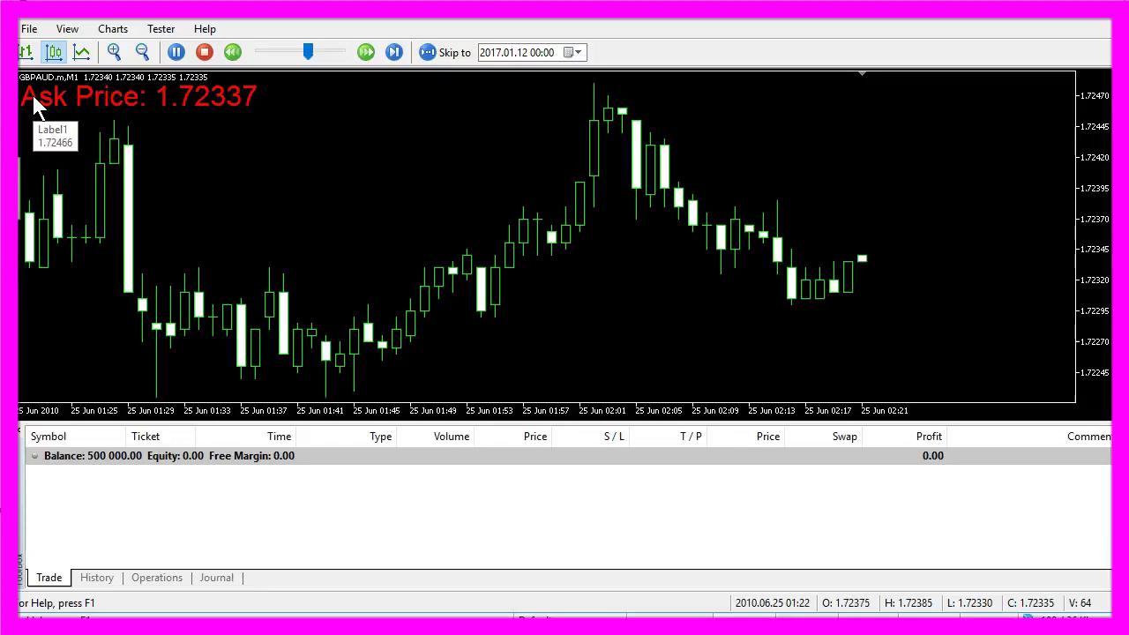
Step: Close the visual test chart with the red Ask Price label to return to the tester settings
{"action": "left_click", "coordinate": [224, 150]}
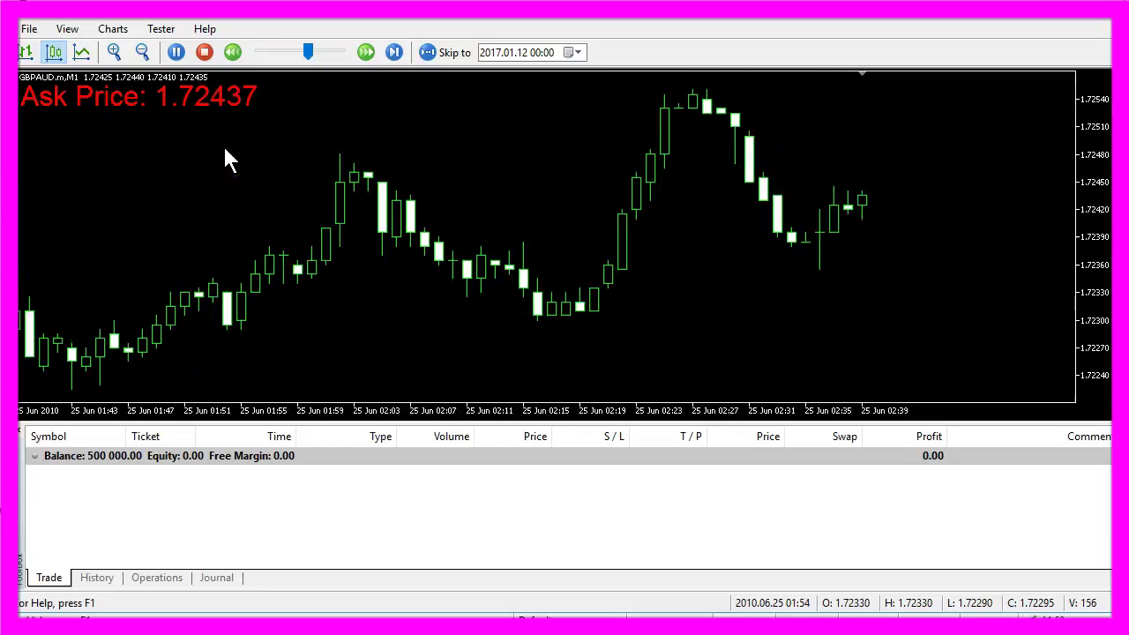
{"action": "left_click", "coordinate": [265, 108]}
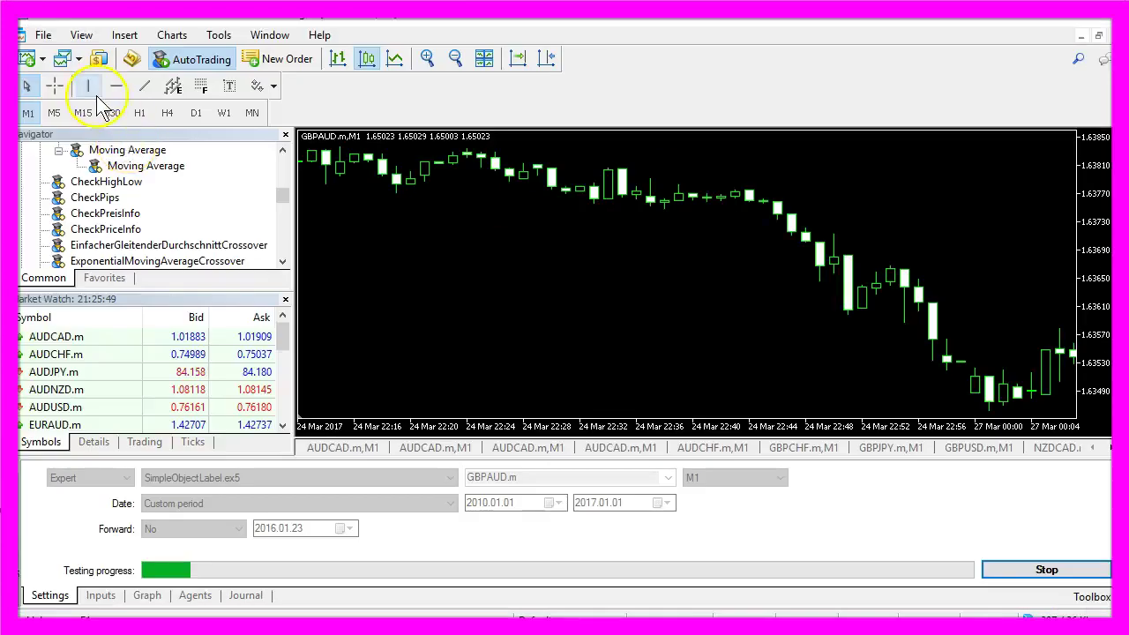
Step: Launch MetaEditor from the terminal toolbar, showing SimpleObjectLabel's 0 errors, 3 warnings result
{"action": "left_click", "coordinate": [132, 60]}
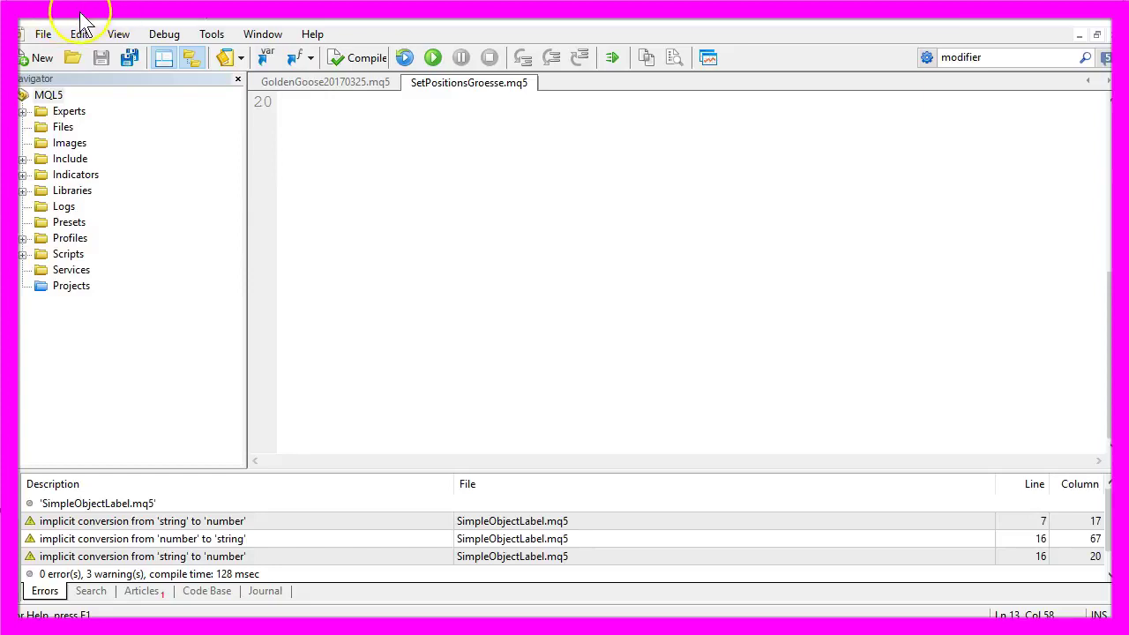
Step: Generate a new Expert Advisor named SimpleObjectLabel from the wizard's template
{"action": "left_click", "coordinate": [39, 35]}
{"action": "left_click", "coordinate": [42, 57]}
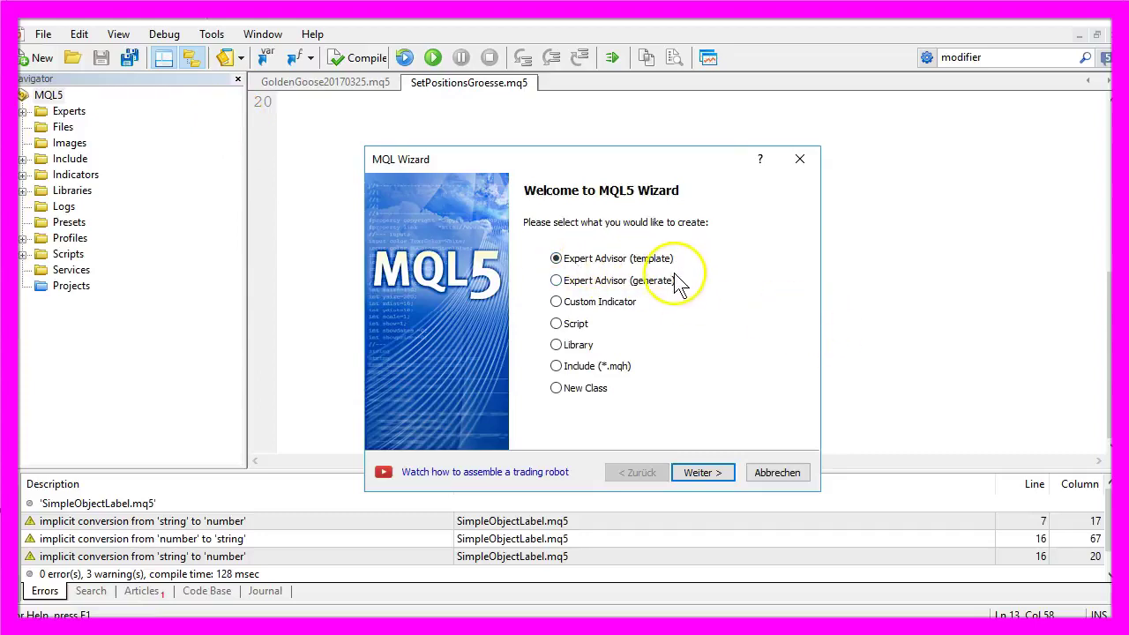
{"action": "left_click", "coordinate": [703, 472]}
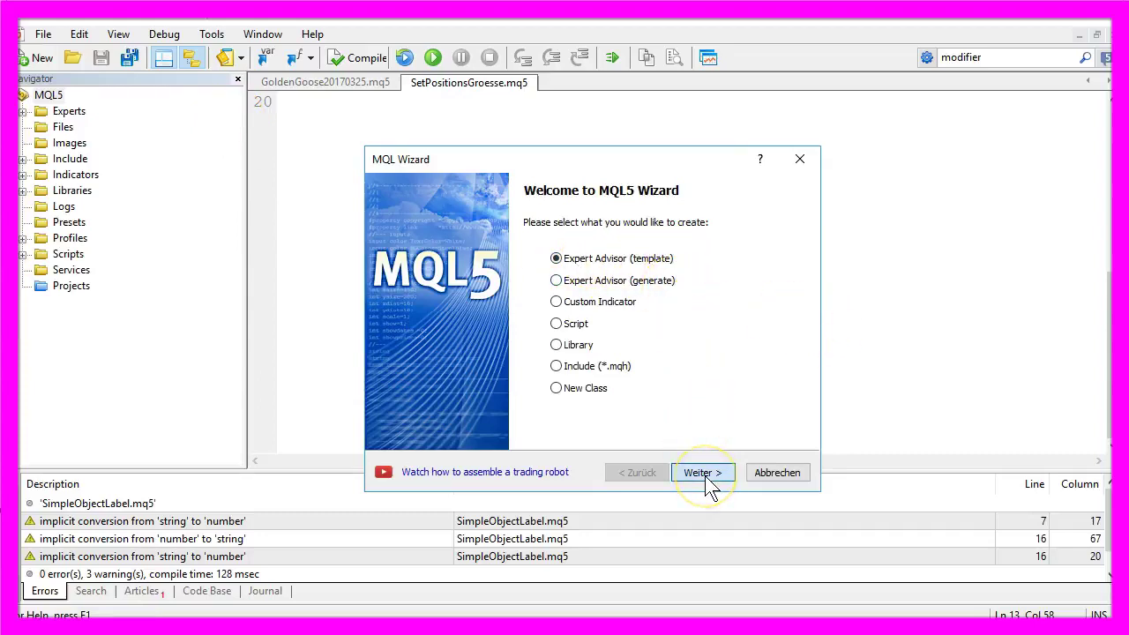
{"action": "type", "text": "SimpleObjectLabel"}
{"action": "double_click", "coordinate": [497, 245]}
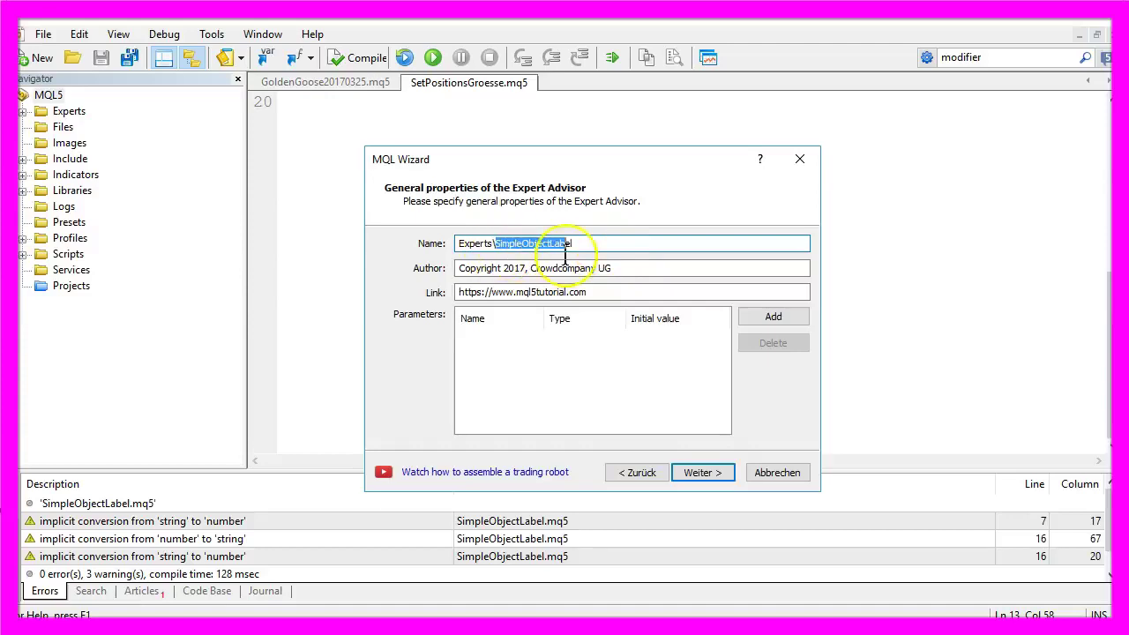
{"action": "left_click", "coordinate": [719, 472]}
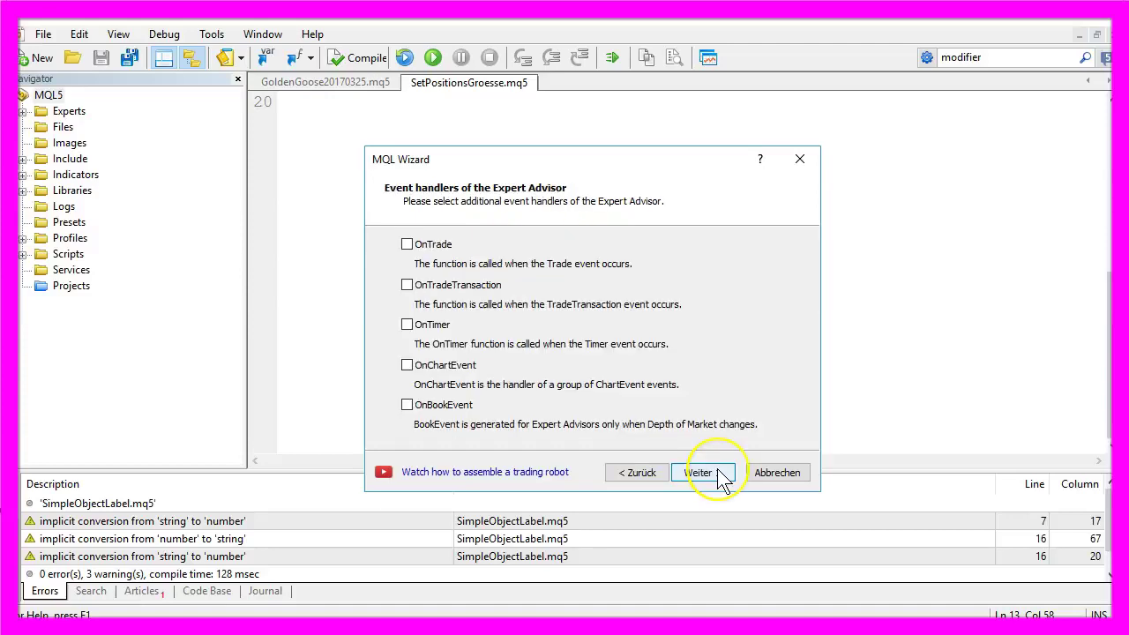
{"action": "left_click", "coordinate": [719, 472]}
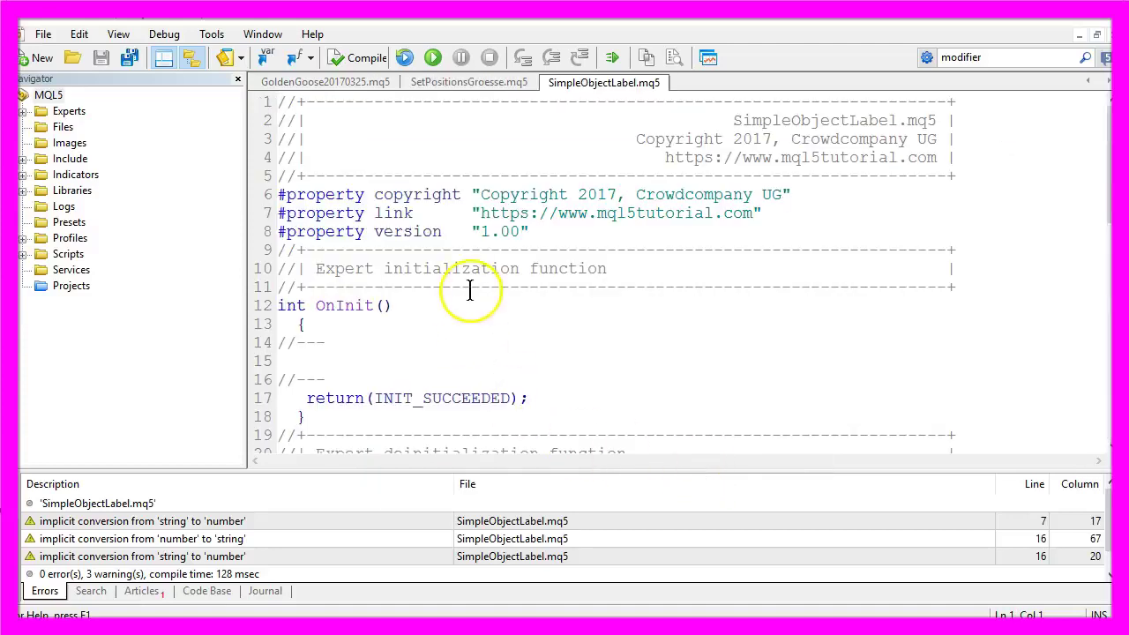
Step: Replace the template code with an empty OnTick function and delete the leftover comment lines
{"action": "key", "text": "ctrl+a"}
{"action": "type", "text": "void OnTick()   { //---    } //+------------------------------------------------------------------+"}
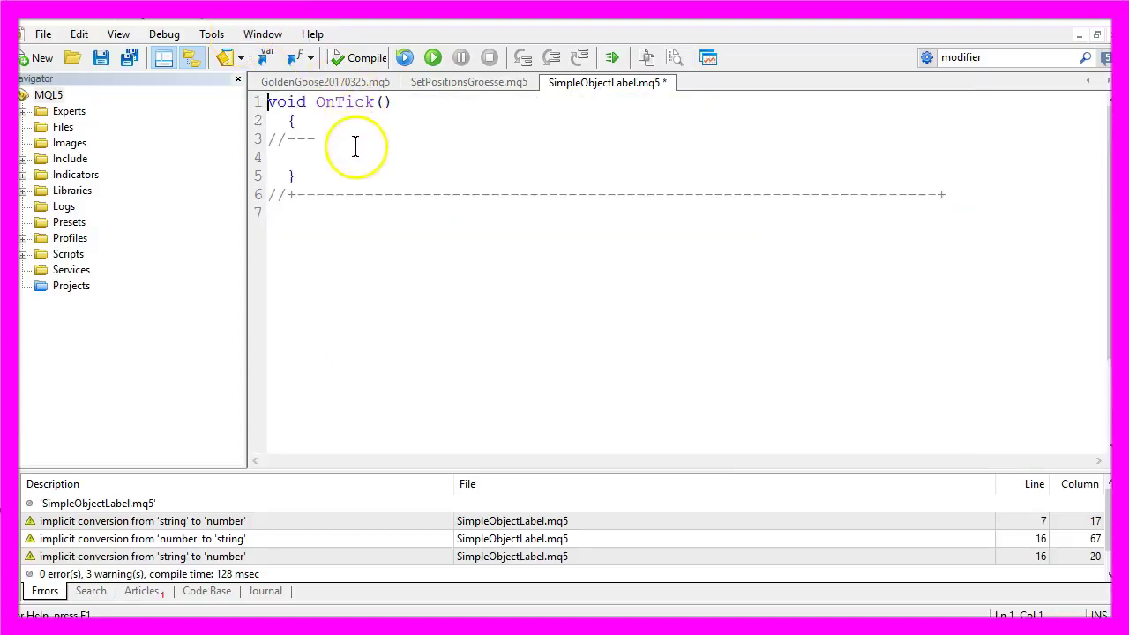
{"action": "left_click_drag", "start_coordinate": [269, 194], "coordinate": [378, 207]}
{"action": "key", "text": "Delete"}
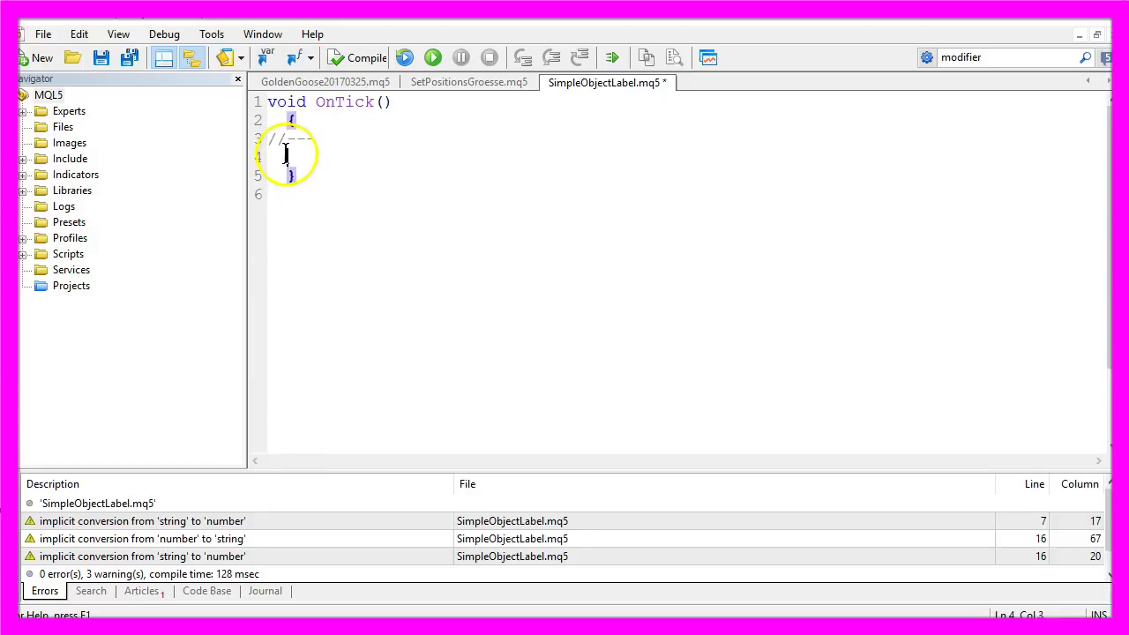
{"action": "mouse_move", "coordinate": [288, 157]}
{"action": "left_mouse_down"}
{"action": "mouse_move", "coordinate": [262, 144]}
{"action": "mouse_move", "coordinate": [273, 151]}
{"action": "left_mouse_up"}
{"action": "key", "text": "Delete"}
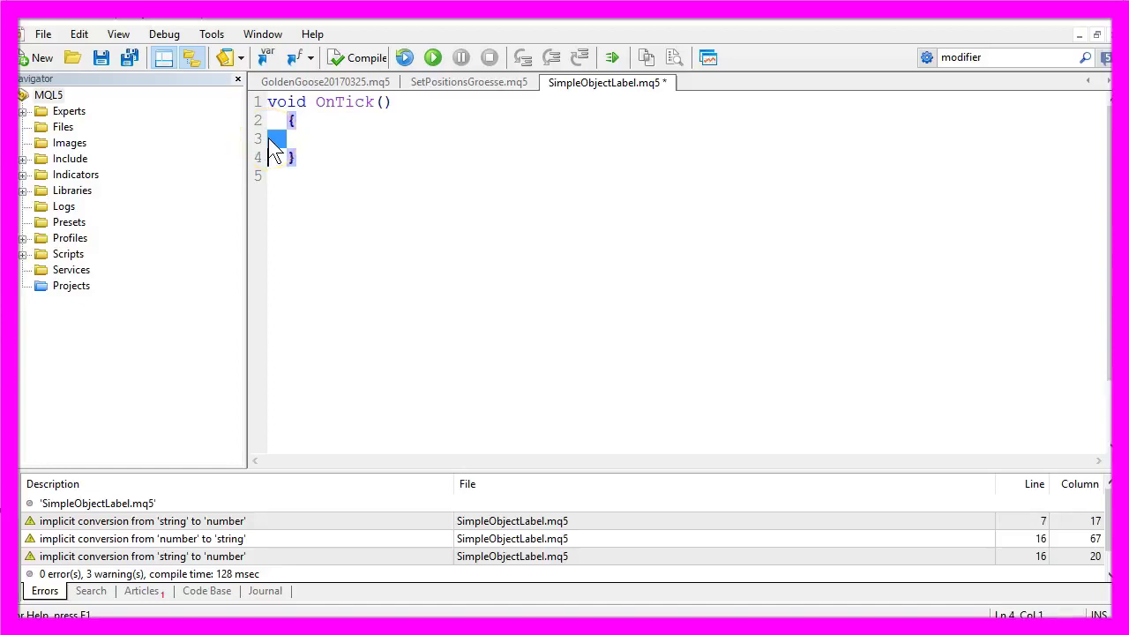
Step: Insert Ask = NormalizeDouble(SymbolInfoDouble(_Symbol, SYMBOL_ASK), _Digits) and highlight each argument
{"action": "type", "text": "// get the Ask price    double Ask=NormalizeDouble(SymbolInfoDouble(_Symbol,SYMBOL_ASK),_Digits);"}
{"action": "left_click_drag", "start_coordinate": [326, 139], "coordinate": [495, 134]}
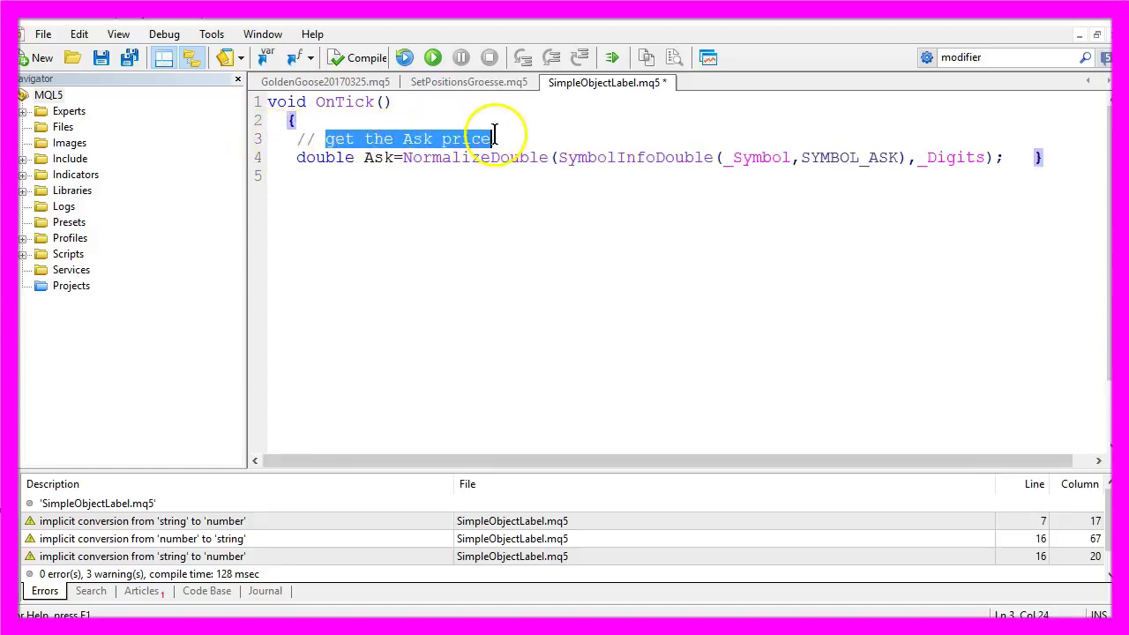
{"action": "left_click_drag", "start_coordinate": [553, 158], "coordinate": [714, 158]}
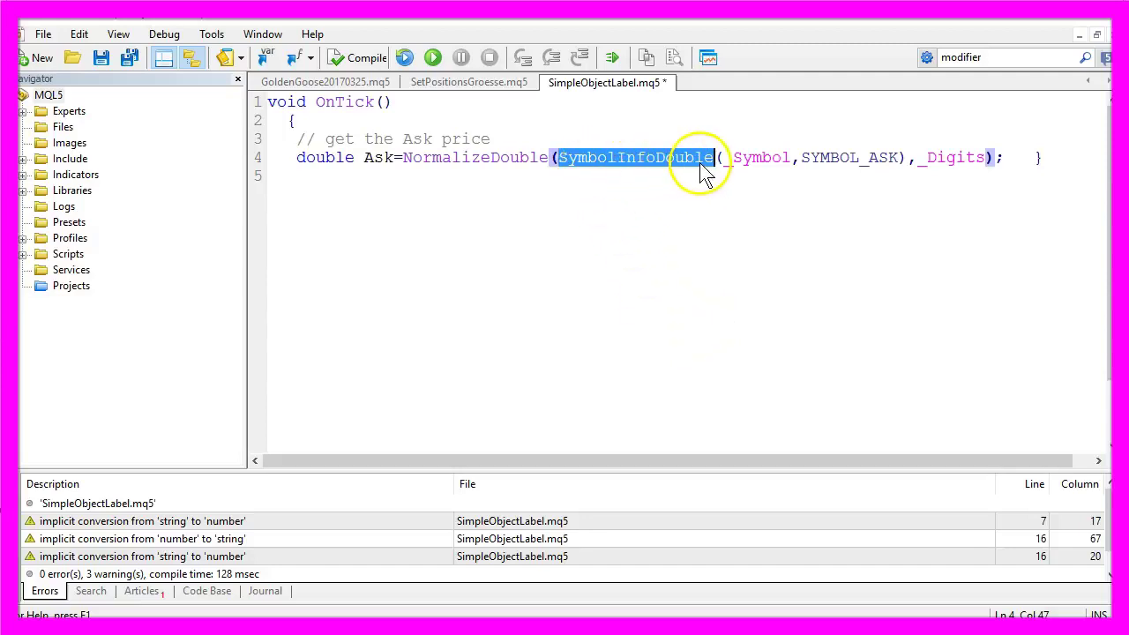
{"action": "double_click", "coordinate": [755, 162]}
{"action": "double_click", "coordinate": [817, 166]}
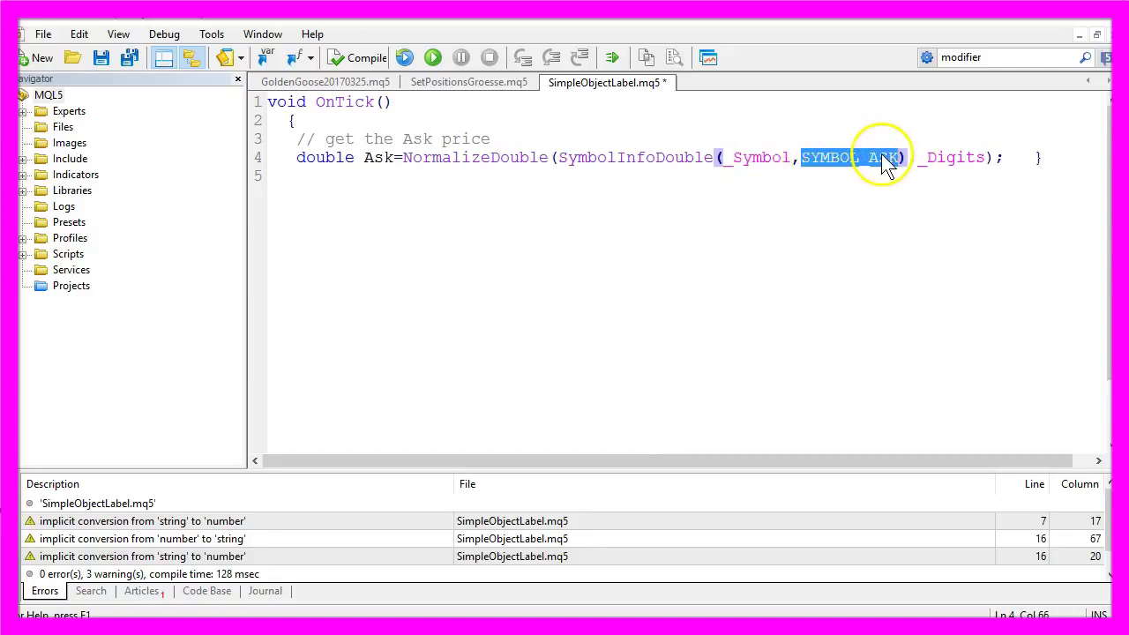
{"action": "double_click", "coordinate": [957, 163]}
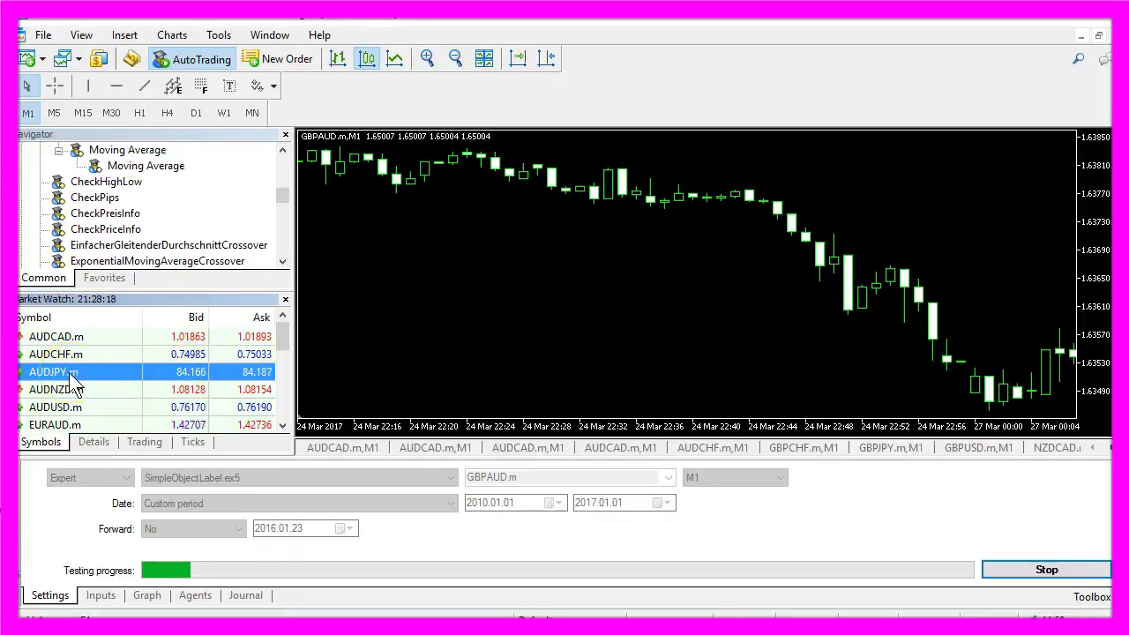
Step: Show the bid and ask prices of AUDJPY and another symbol in Market Watch
{"action": "left_click", "coordinate": [176, 376]}
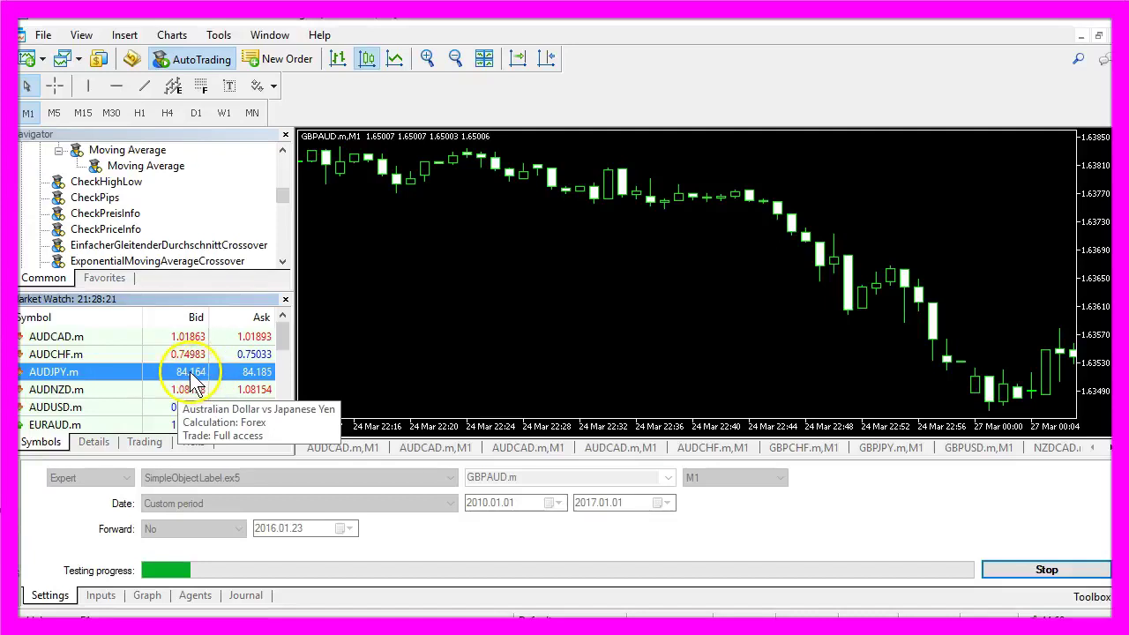
{"action": "left_click", "coordinate": [119, 355]}
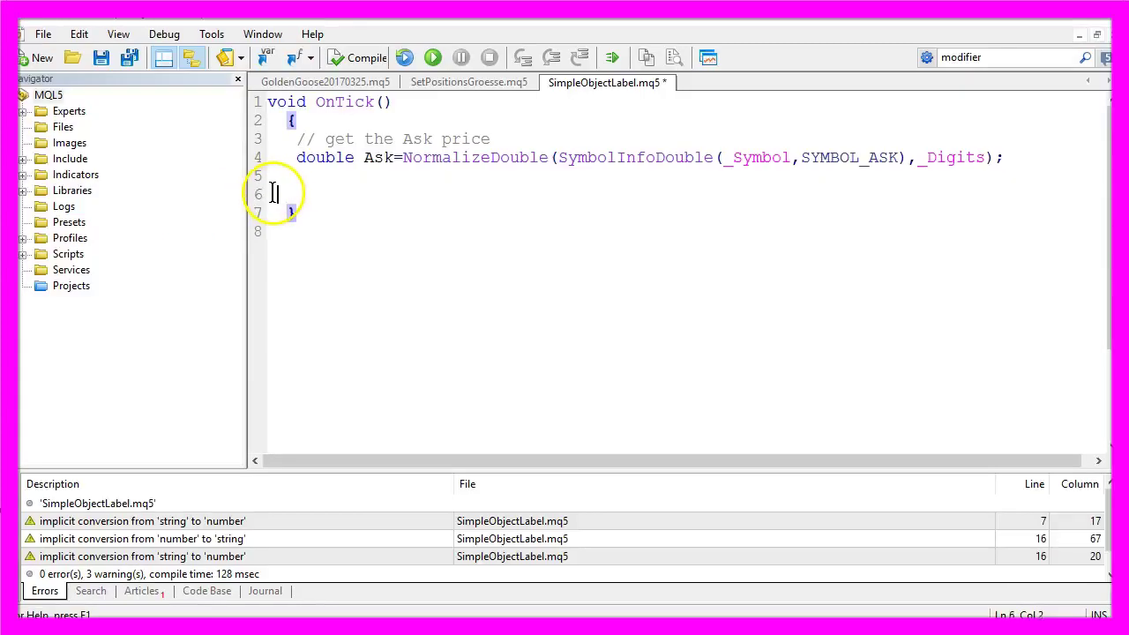
Step: Insert the ObjectCreate call for Label1 as OBJ_LABEL and view the OBJ_LABEL reference
{"action": "type", "text": "// Set Object Properties for a Label    ObjectCreate(_Symbol,\"Label1\", OBJ_LABEL, 0, 0, 0);"}
{"action": "double_click", "coordinate": [356, 214]}
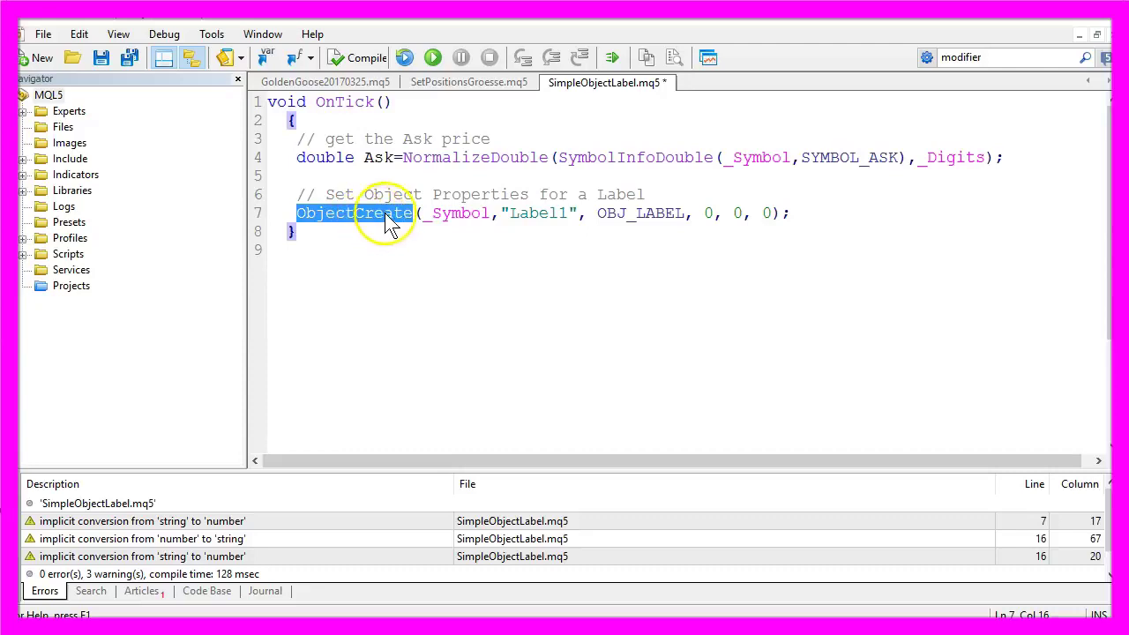
{"action": "double_click", "coordinate": [448, 214]}
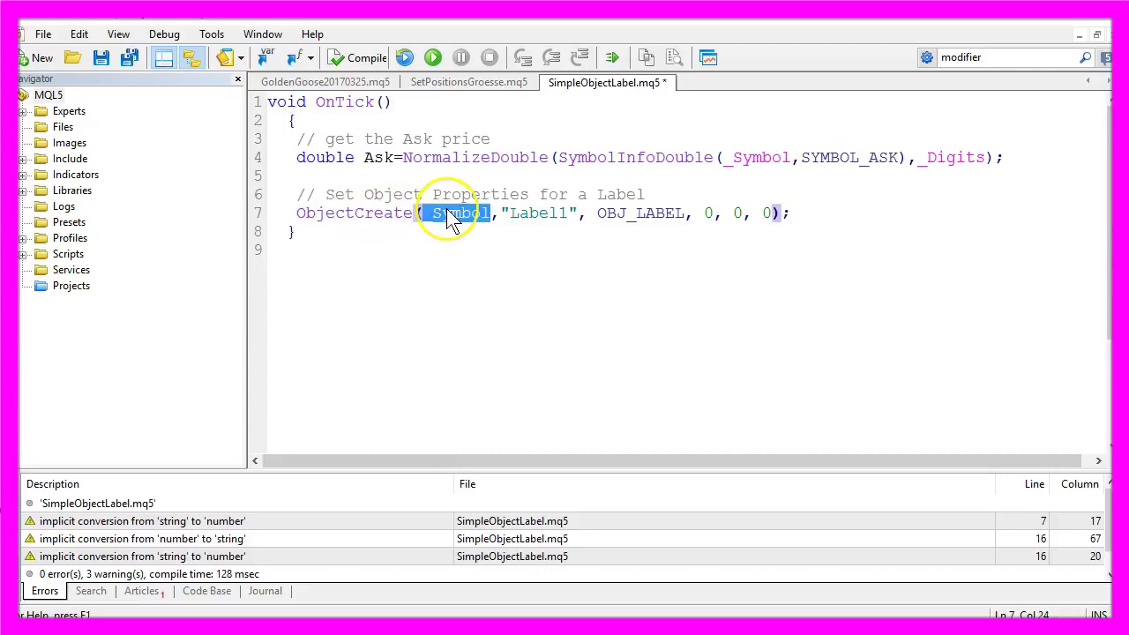
{"action": "double_click", "coordinate": [510, 215]}
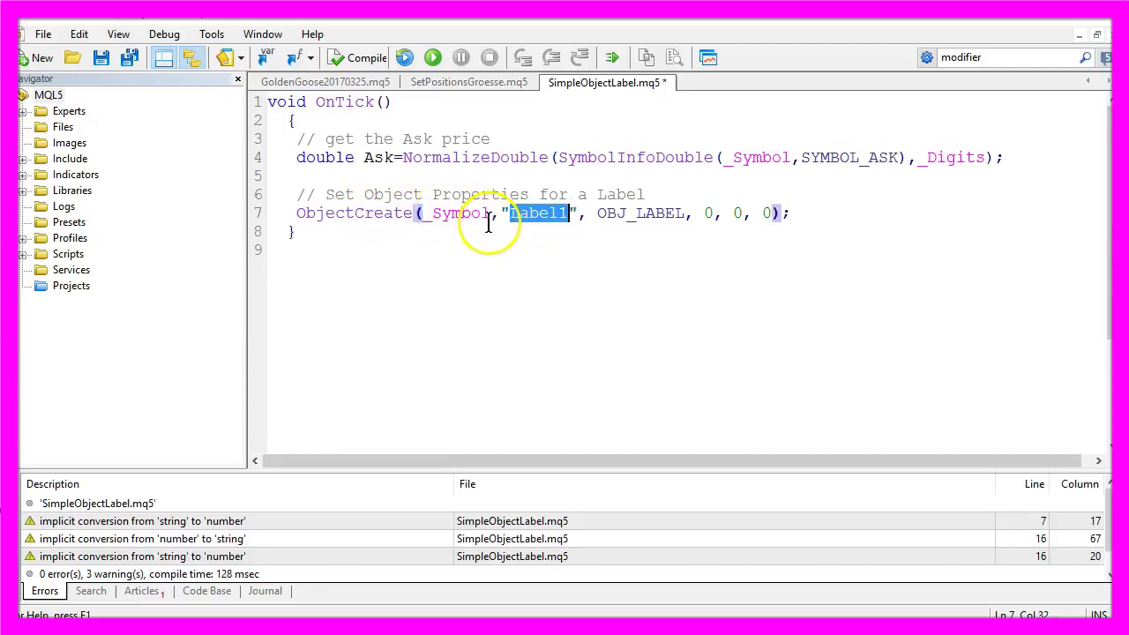
{"action": "double_click", "coordinate": [611, 217]}
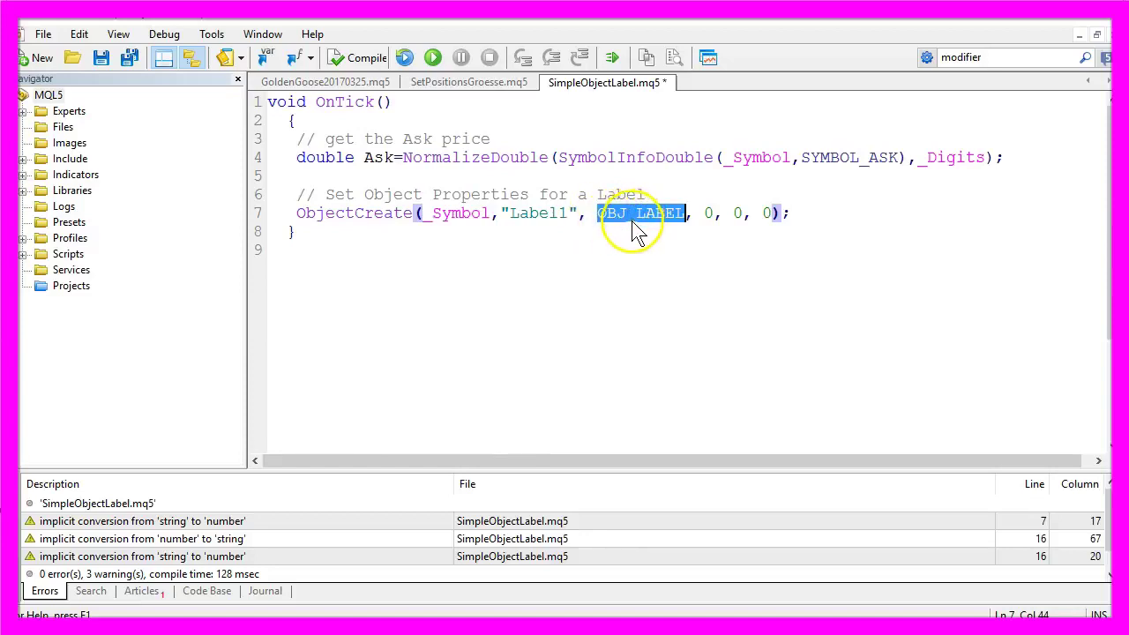
{"action": "key", "text": "F1"}
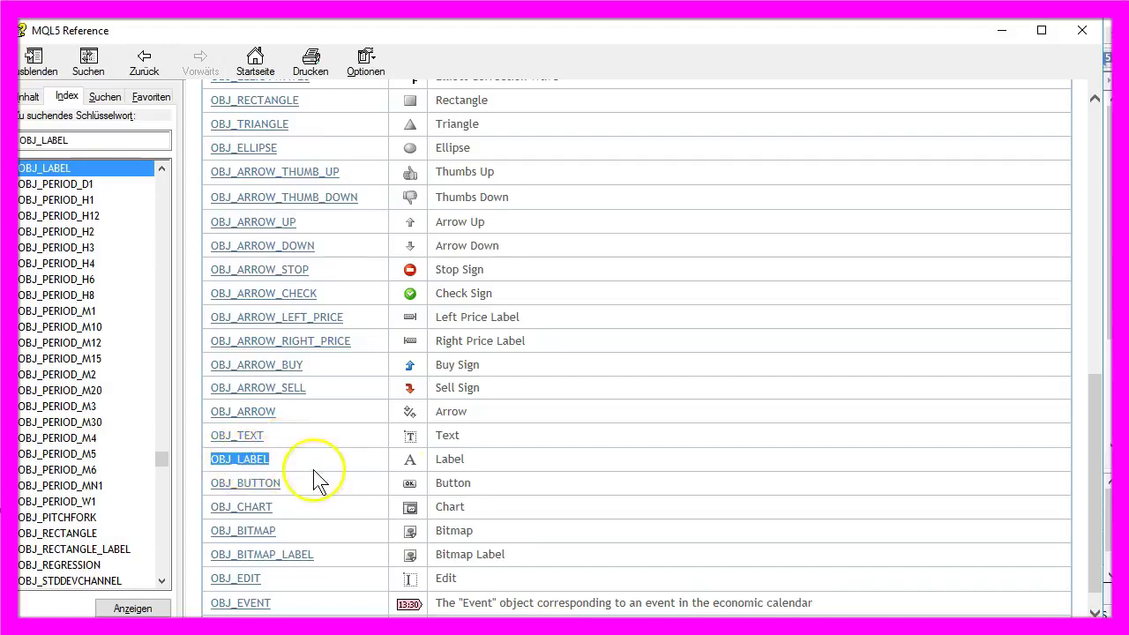
{"action": "scroll", "coordinate": [661, 250], "scroll_direction": "up", "scroll_amount": 10}
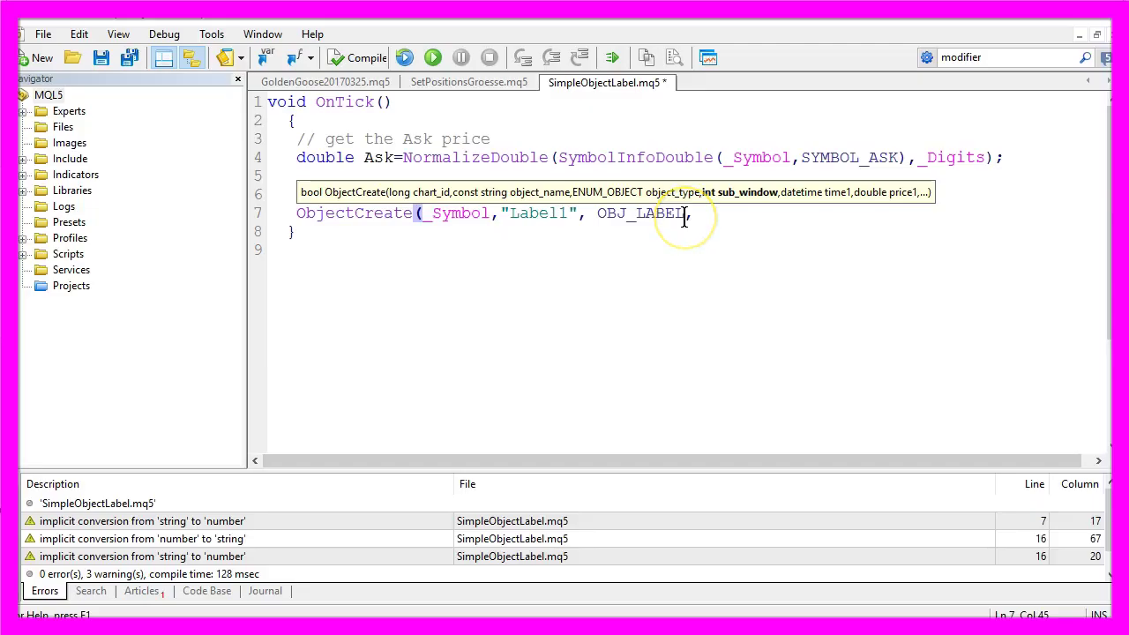
Step: Finish the ObjectCreate call with ,0,0); and open blank lines below it
{"action": "type", "text": ",0"}
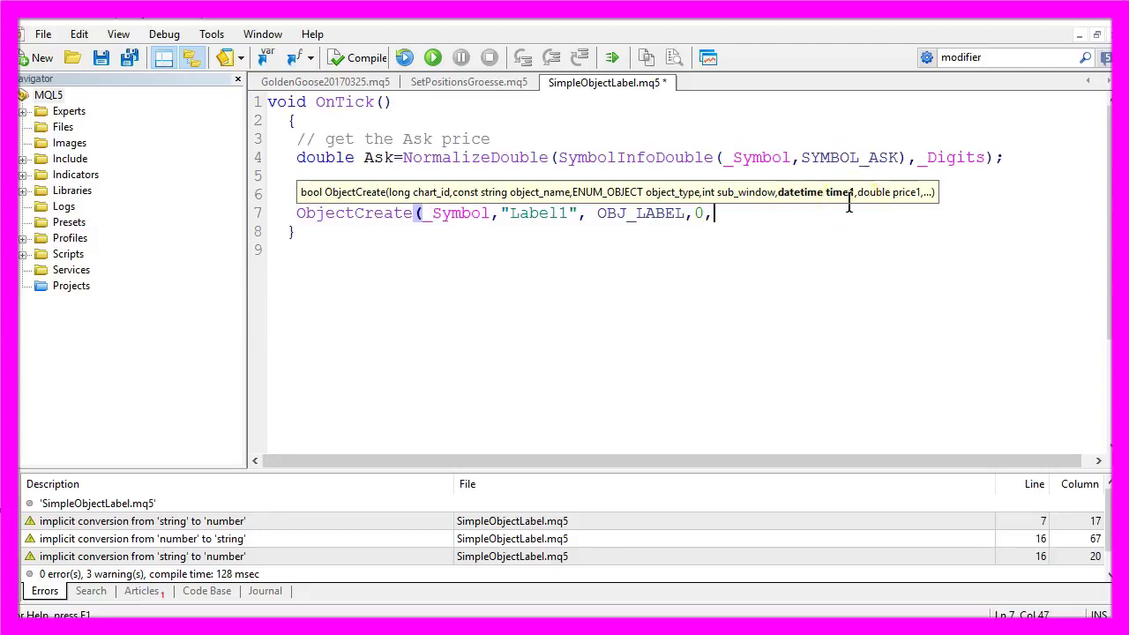
{"action": "type", "text": ",0"}
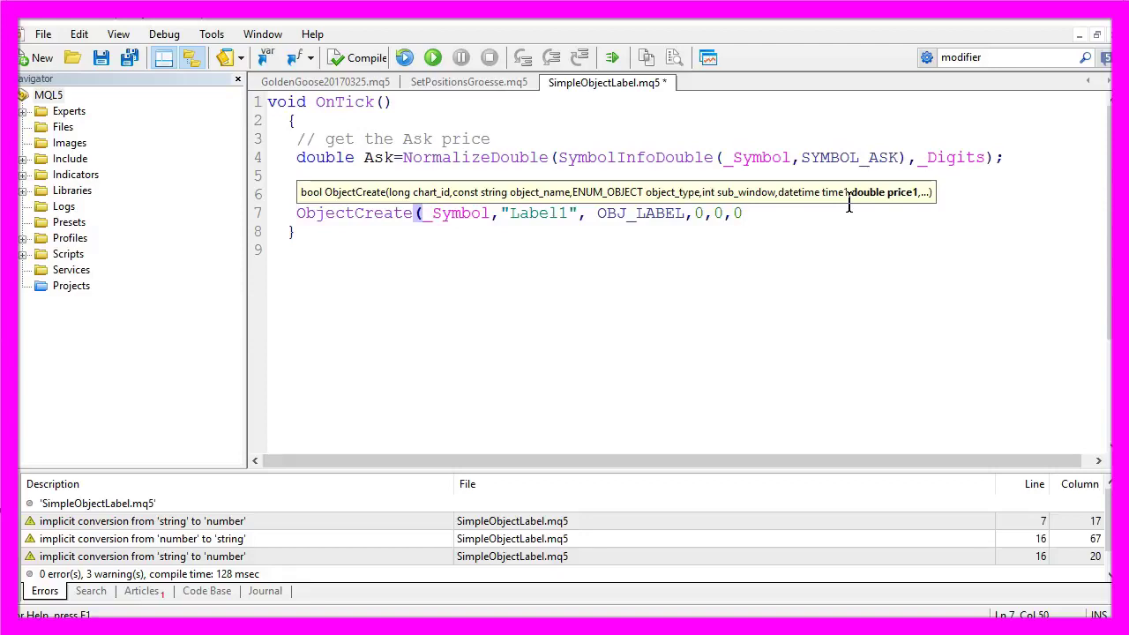
{"action": "type", "text": ")"}
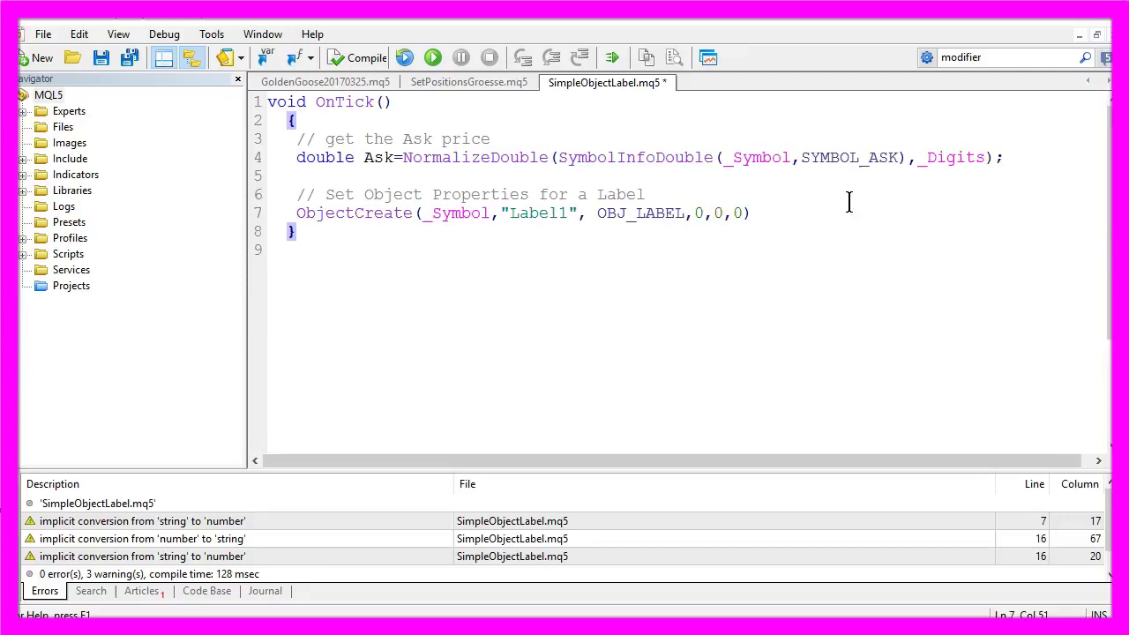
{"action": "type", "text": ";"}
{"action": "key", "text": "Return"}
{"action": "key", "text": "Return"}
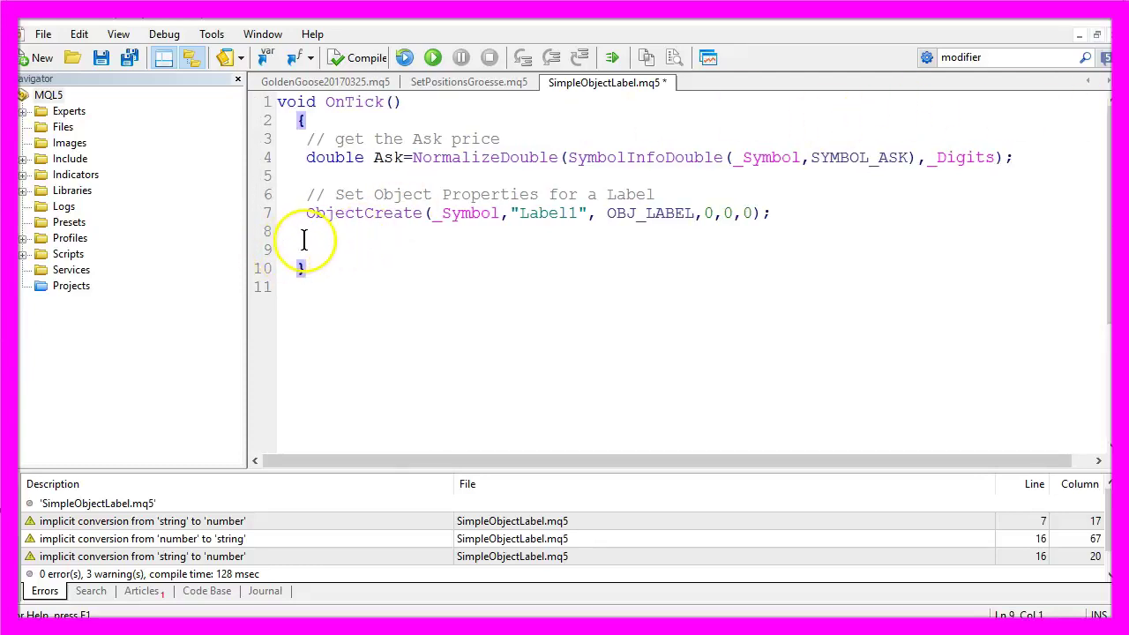
Step: Walk through the ObjectSetString line setting Label1's OBJPROP_FONT to Arial
{"action": "double_click", "coordinate": [374, 268]}
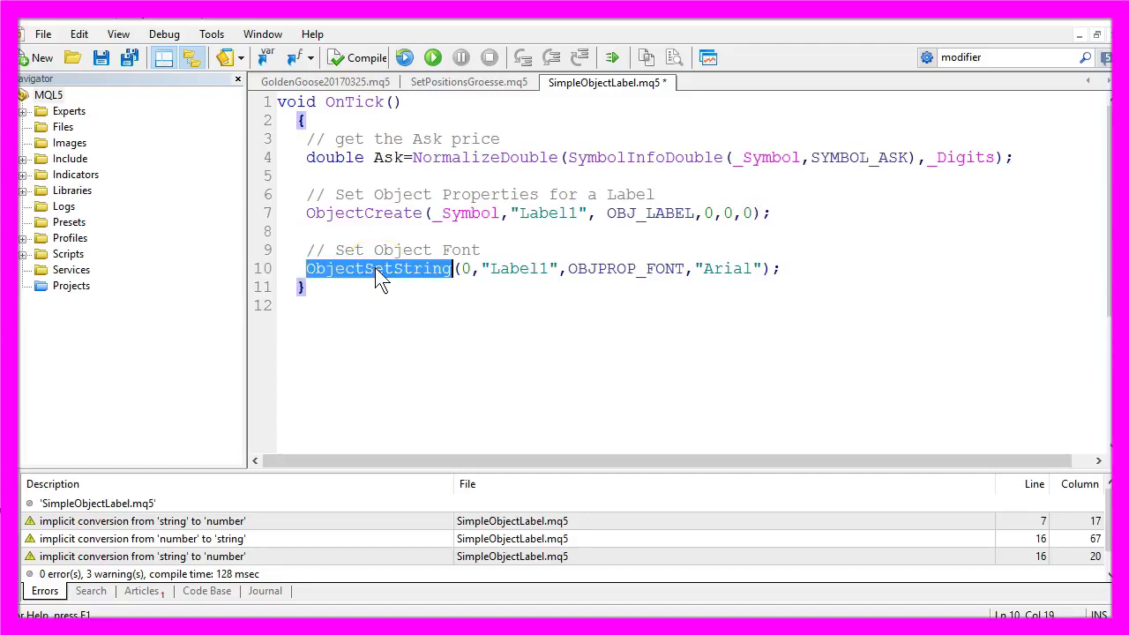
{"action": "left_click", "coordinate": [462, 268]}
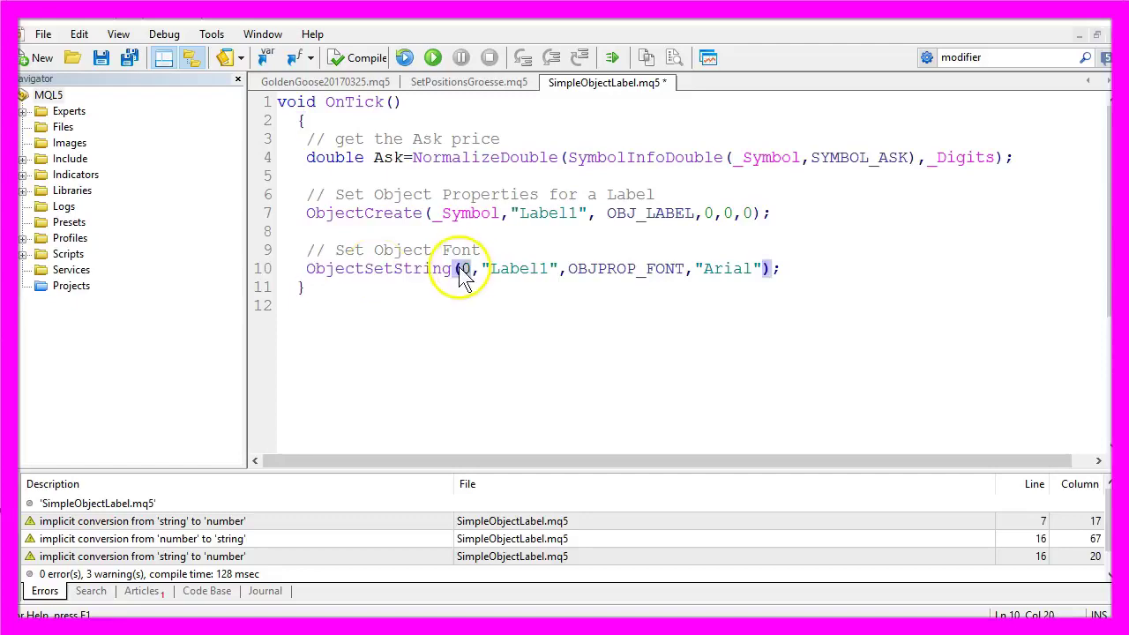
{"action": "double_click", "coordinate": [502, 268]}
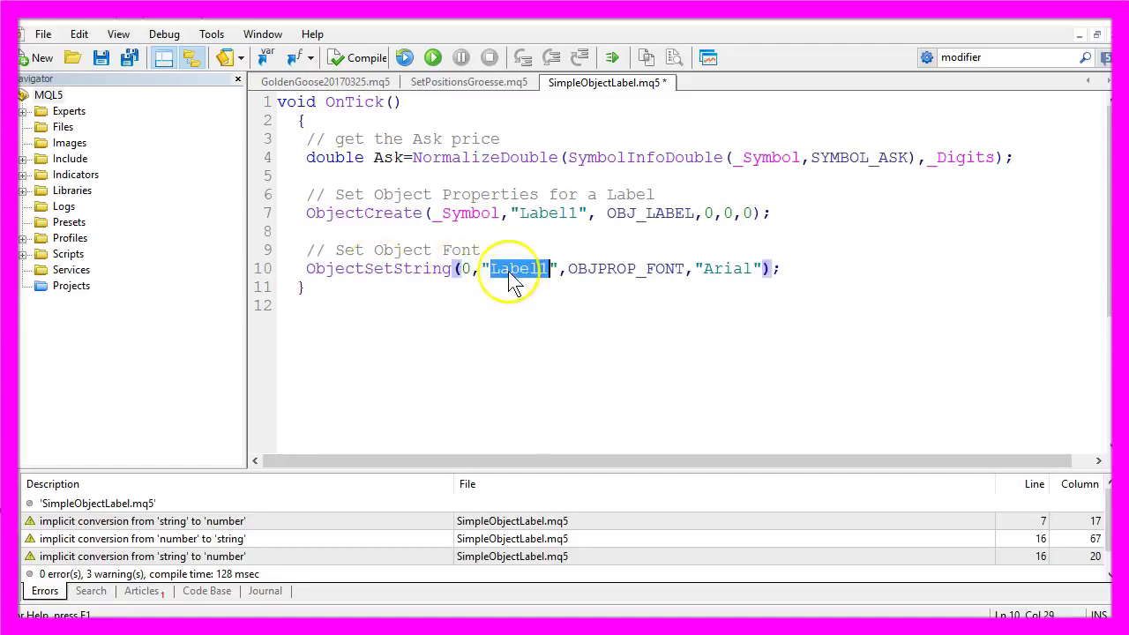
{"action": "left_click", "coordinate": [548, 212]}
{"action": "double_click", "coordinate": [547, 213]}
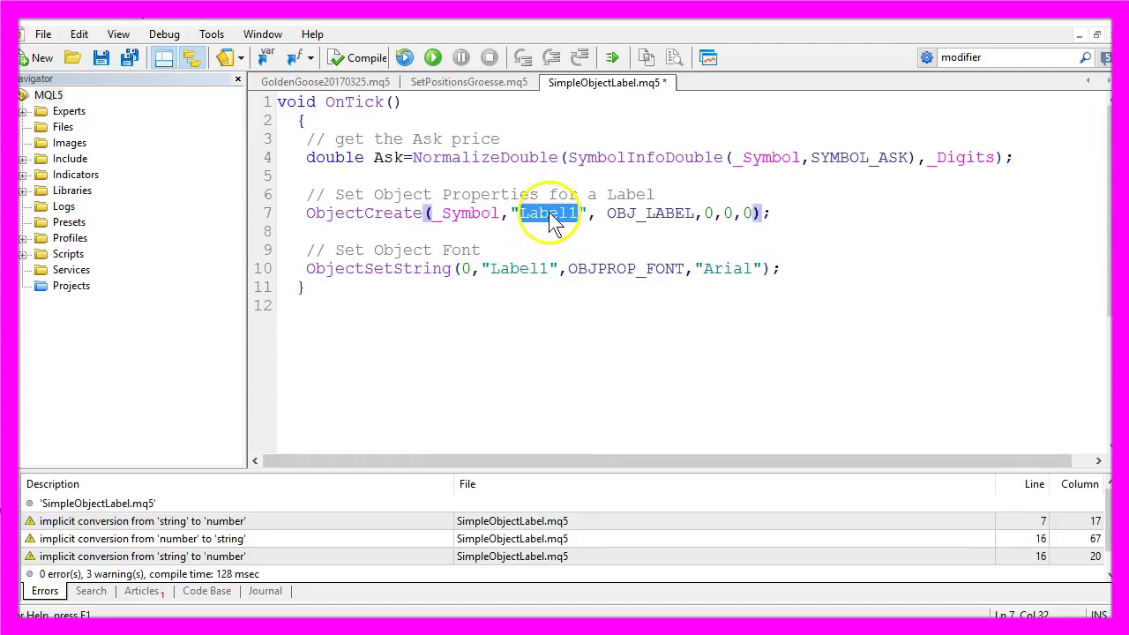
{"action": "double_click", "coordinate": [582, 272]}
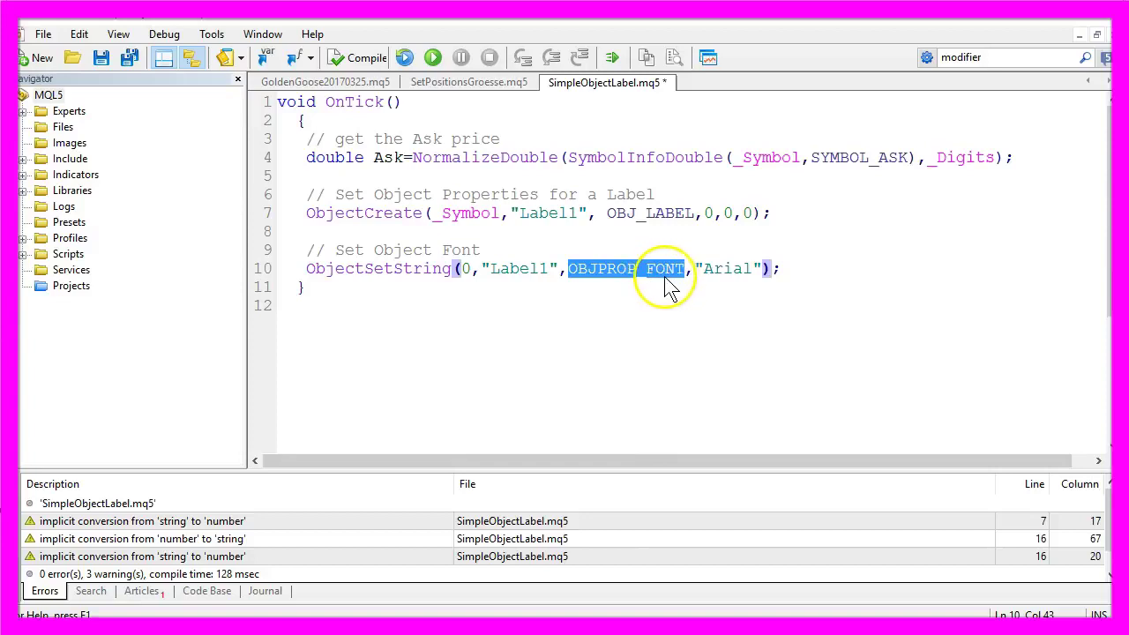
{"action": "left_click_drag", "start_coordinate": [704, 268], "coordinate": [751, 268]}
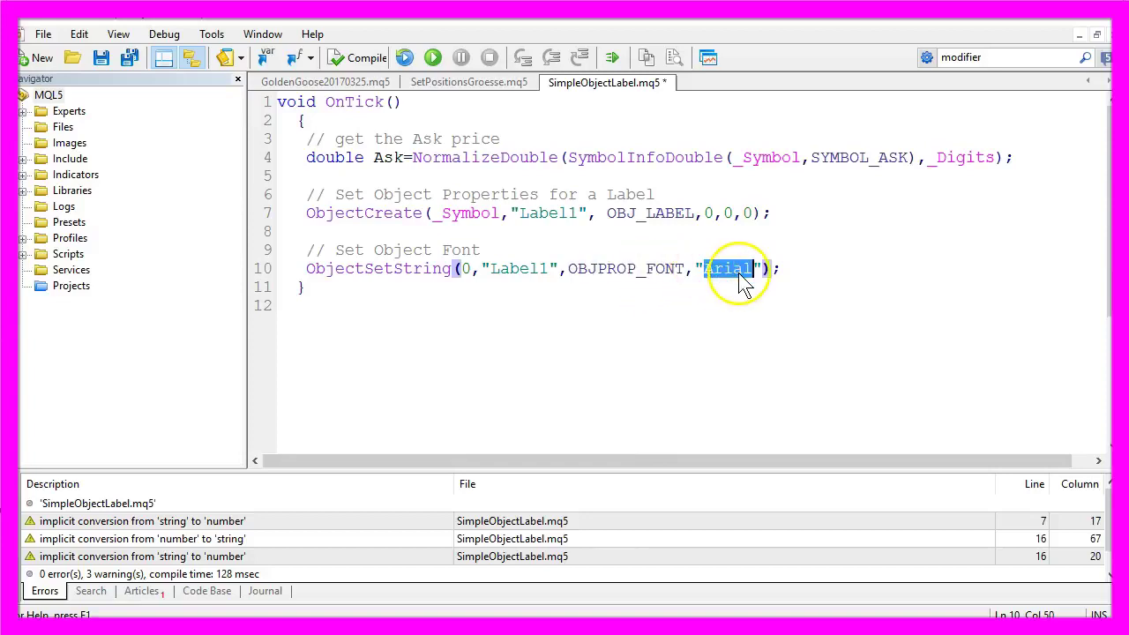
{"action": "left_click", "coordinate": [785, 269]}
Step: Add the ObjectSetInteger OBJPROP_FONTSIZE 24 line, then paste the 'Ask Price: ' text line
{"action": "key", "text": "Return"}
{"action": "key", "text": "Return"}
{"action": "key", "text": "Return"}
{"action": "type", "text": "// Set Font Size ObjectSetInteger(0,\"Label1\",OBJPROP_FONTSIZE,24);"}
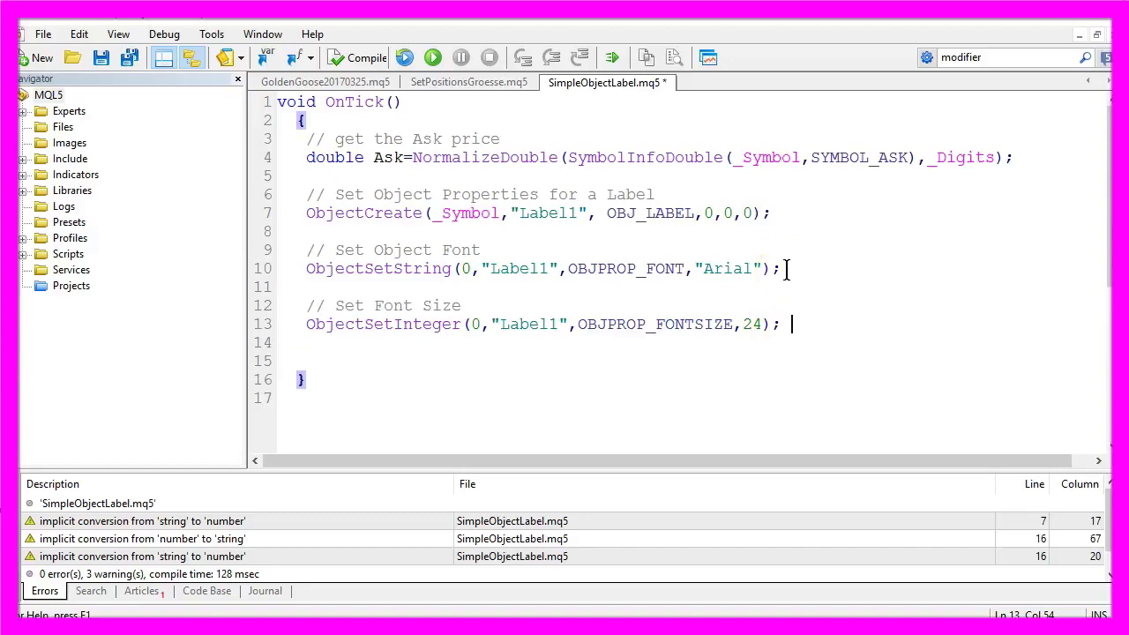
{"action": "left_click_drag", "start_coordinate": [460, 305], "coordinate": [326, 305]}
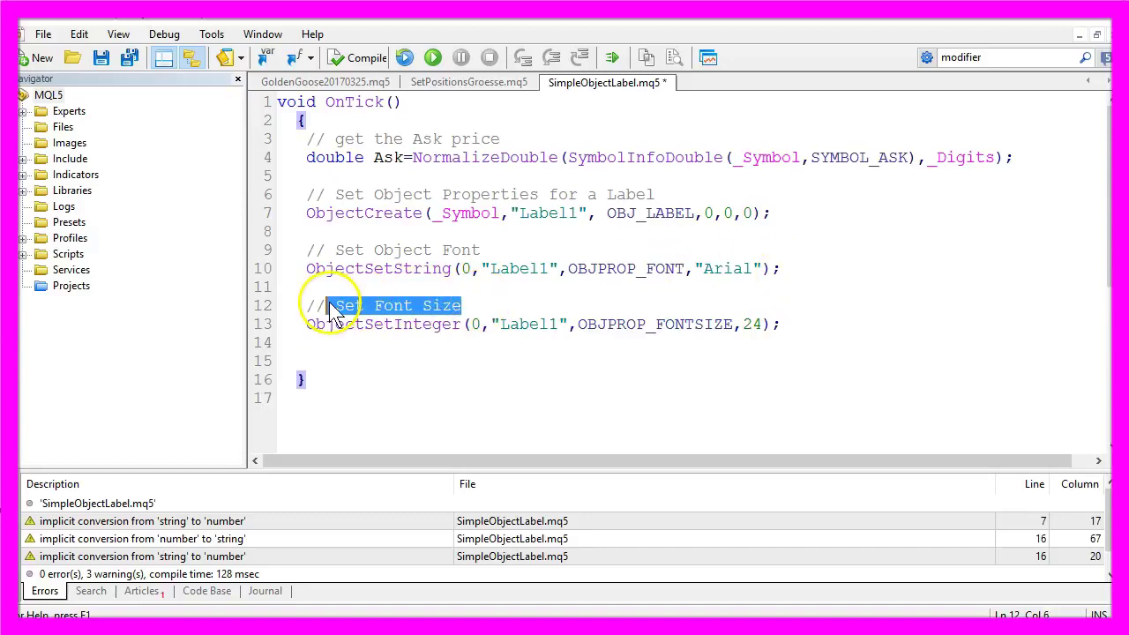
{"action": "double_click", "coordinate": [353, 324]}
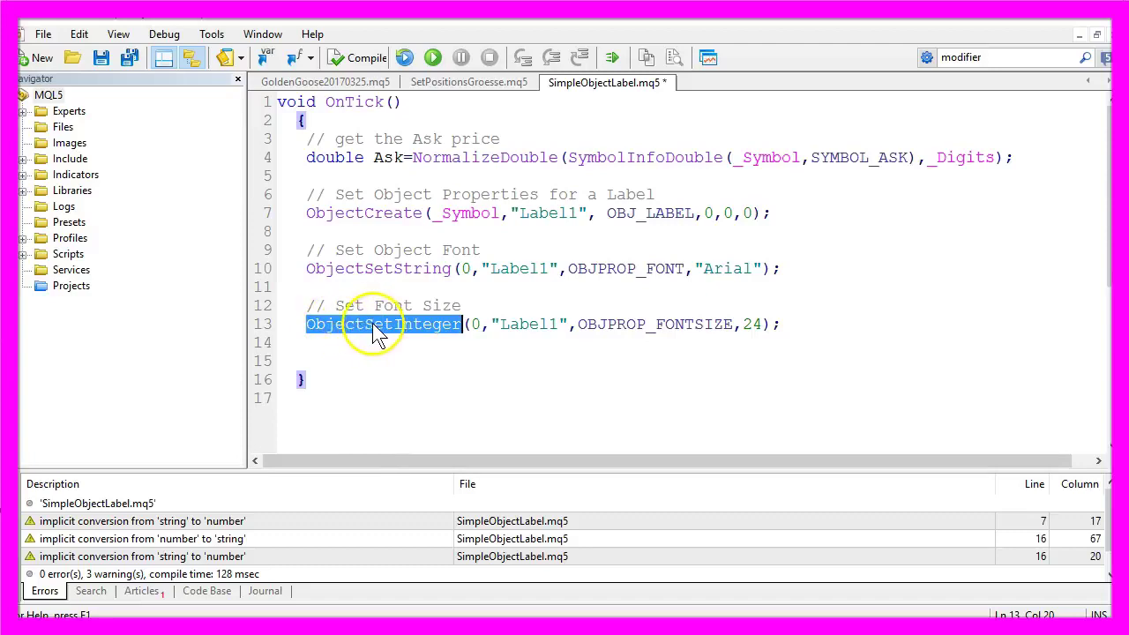
{"action": "left_click", "coordinate": [471, 324]}
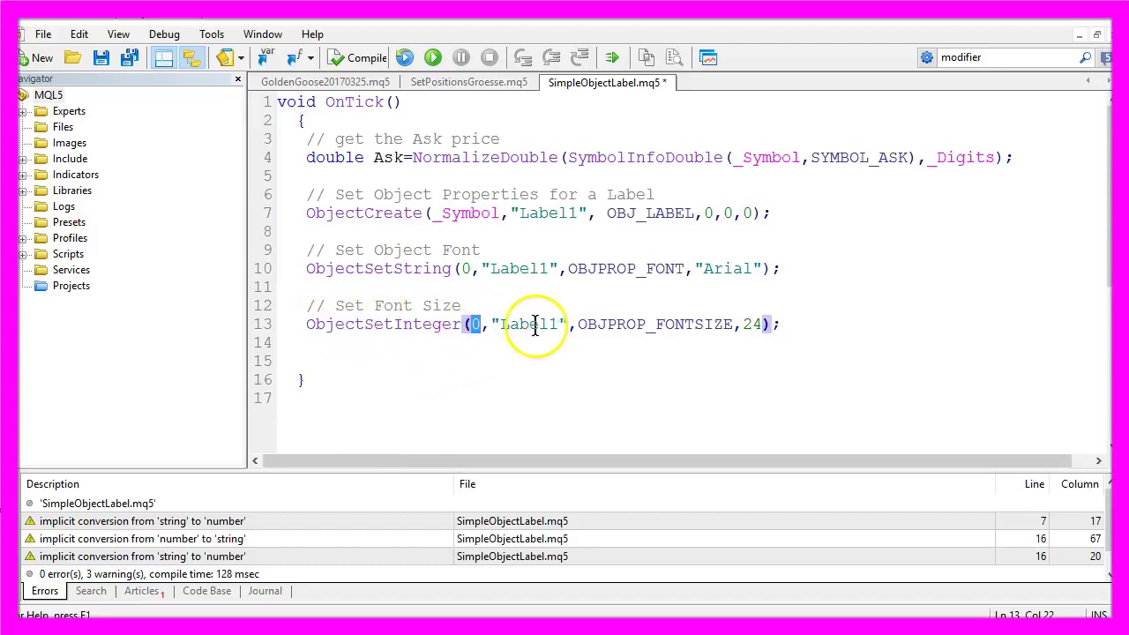
{"action": "left_click", "coordinate": [530, 324]}
{"action": "double_click", "coordinate": [530, 324]}
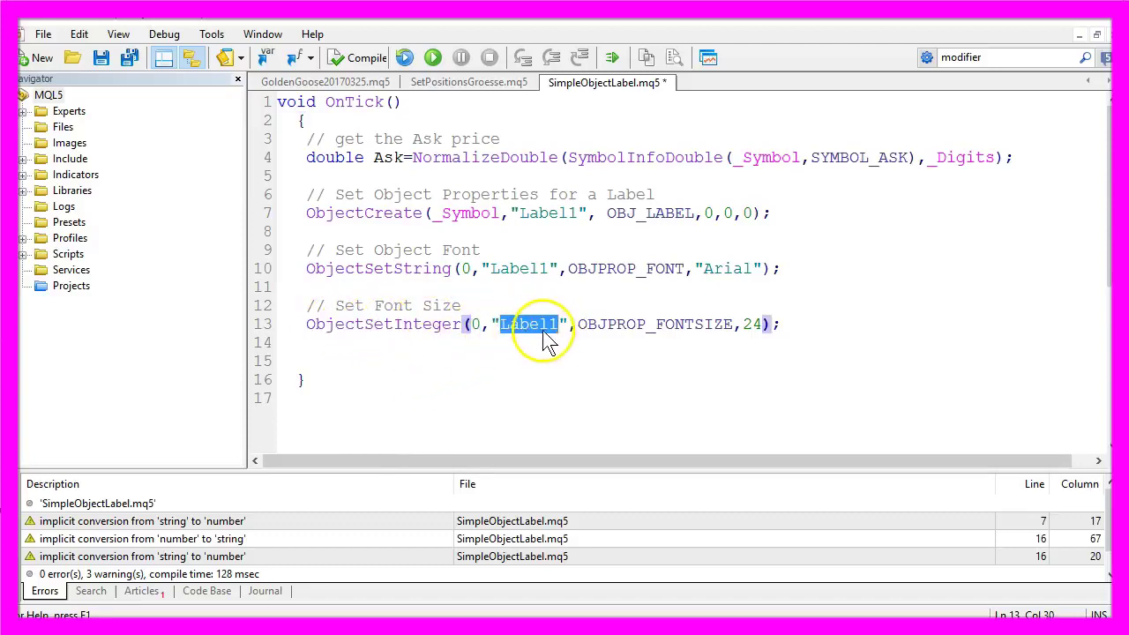
{"action": "double_click", "coordinate": [591, 325]}
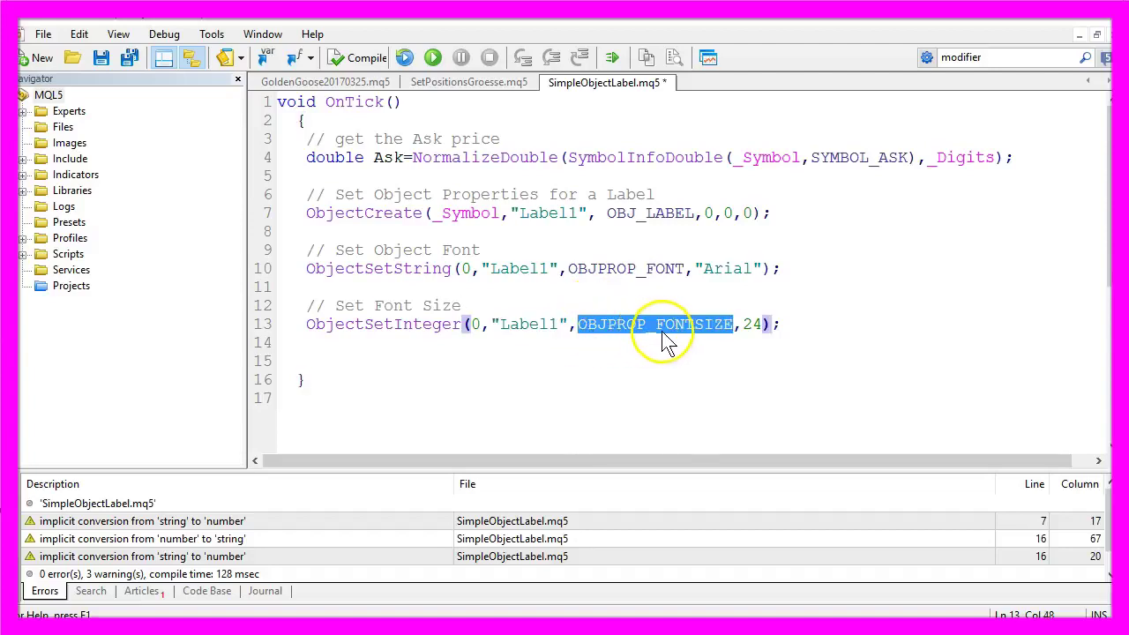
{"action": "double_click", "coordinate": [756, 323]}
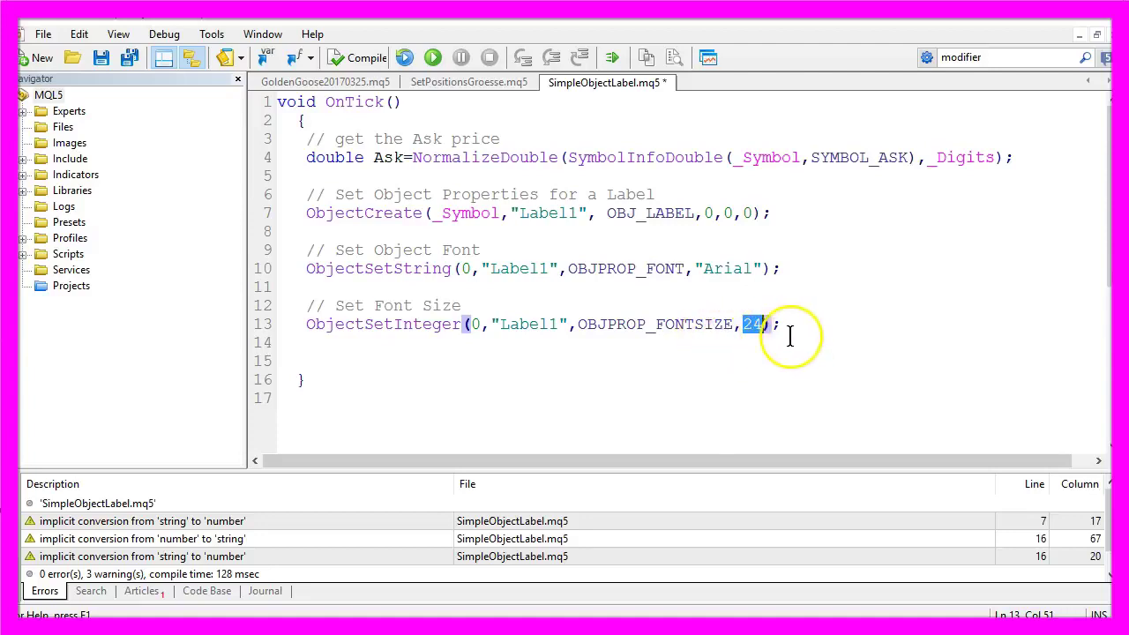
{"action": "key", "text": "ctrl+v"}
{"action": "double_click", "coordinate": [362, 380]}
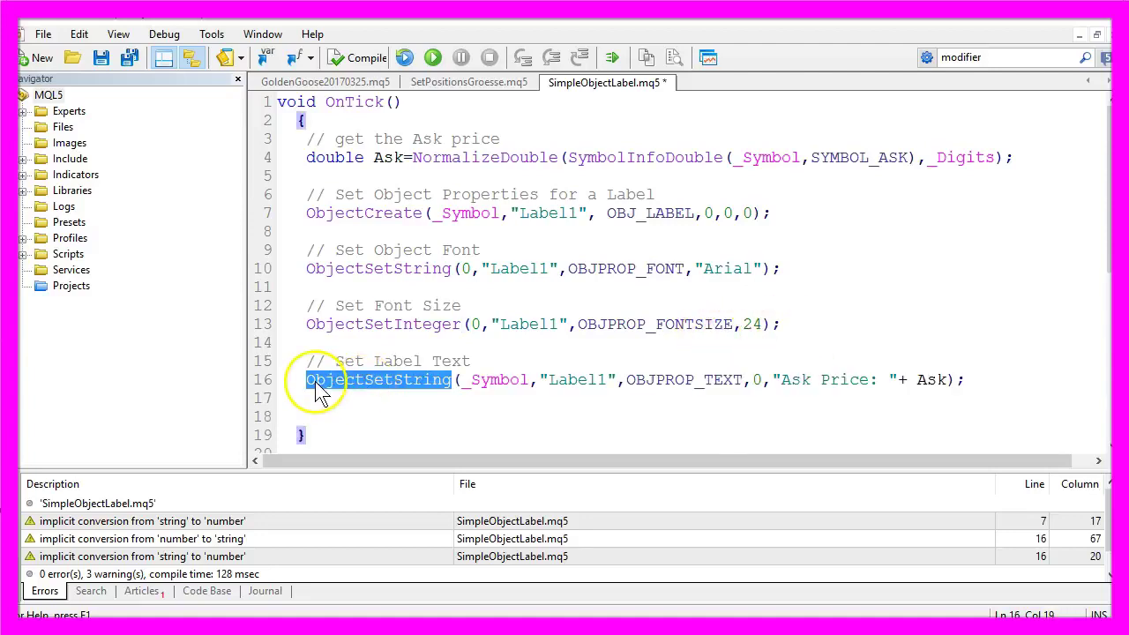
Step: Highlight OBJPROP_TEXT, the 'Ask Price' text and the Ask variable it uses
{"action": "double_click", "coordinate": [629, 381]}
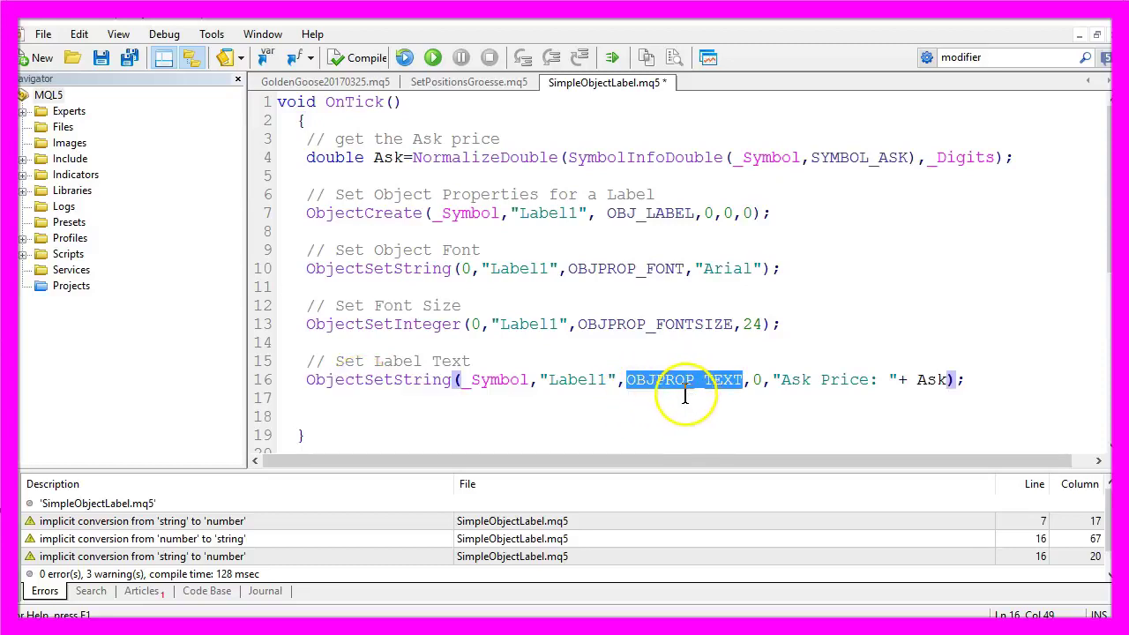
{"action": "double_click", "coordinate": [809, 388]}
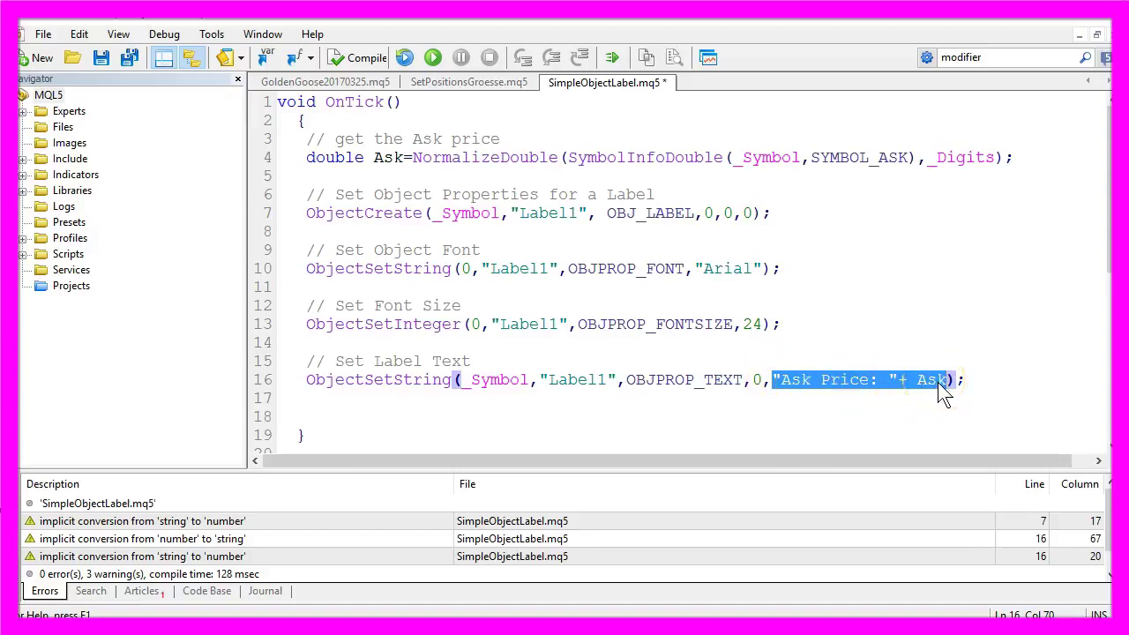
{"action": "left_click_drag", "start_coordinate": [403, 157], "coordinate": [271, 159]}
Step: Paste the distance lines and explain OBJPROP_XDISTANCE 5 from the left border
{"action": "left_click", "coordinate": [282, 414]}
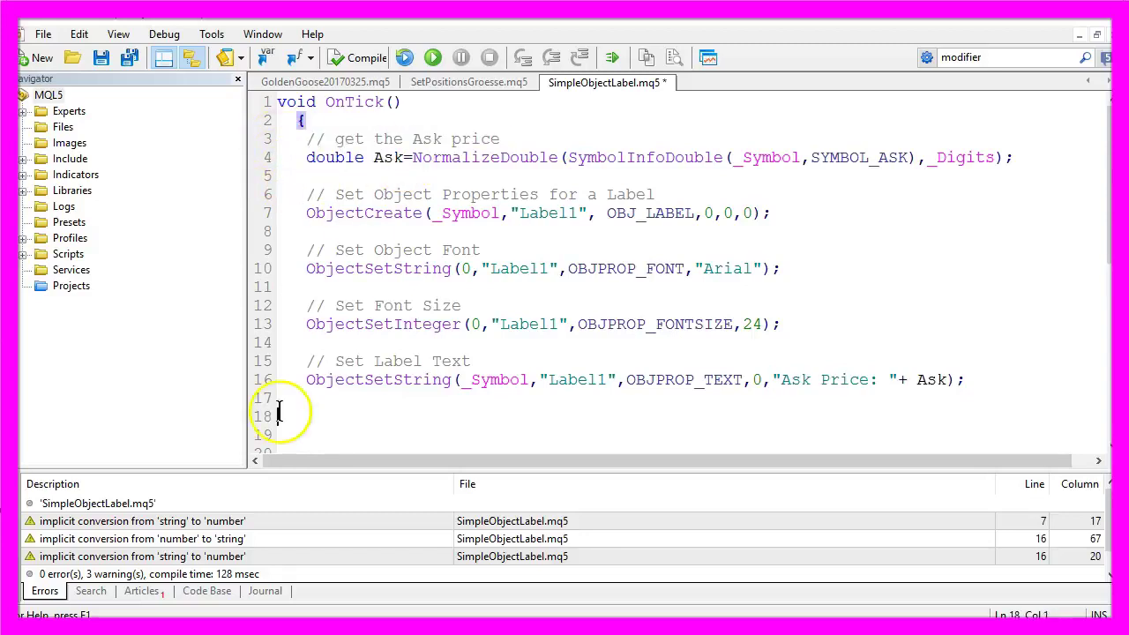
{"action": "type", "text": "// Set distance from left border    ObjectSetInteger(0,\"Label1\", OBJPROP_XDISTANCE, 5);"}
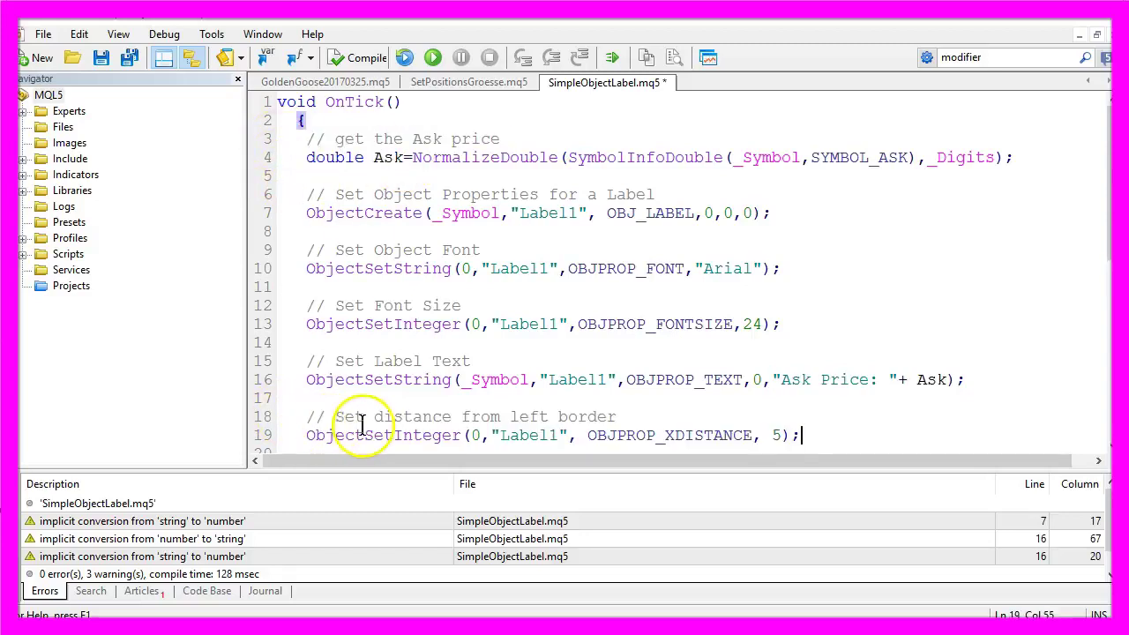
{"action": "left_click_drag", "start_coordinate": [374, 420], "coordinate": [655, 419]}
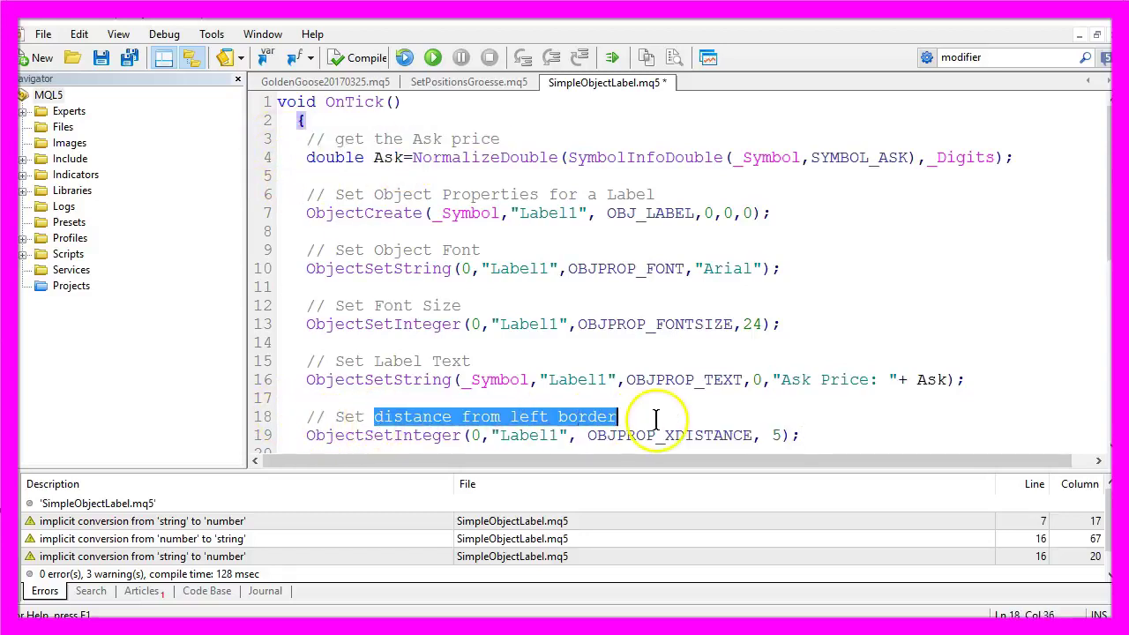
{"action": "double_click", "coordinate": [398, 436]}
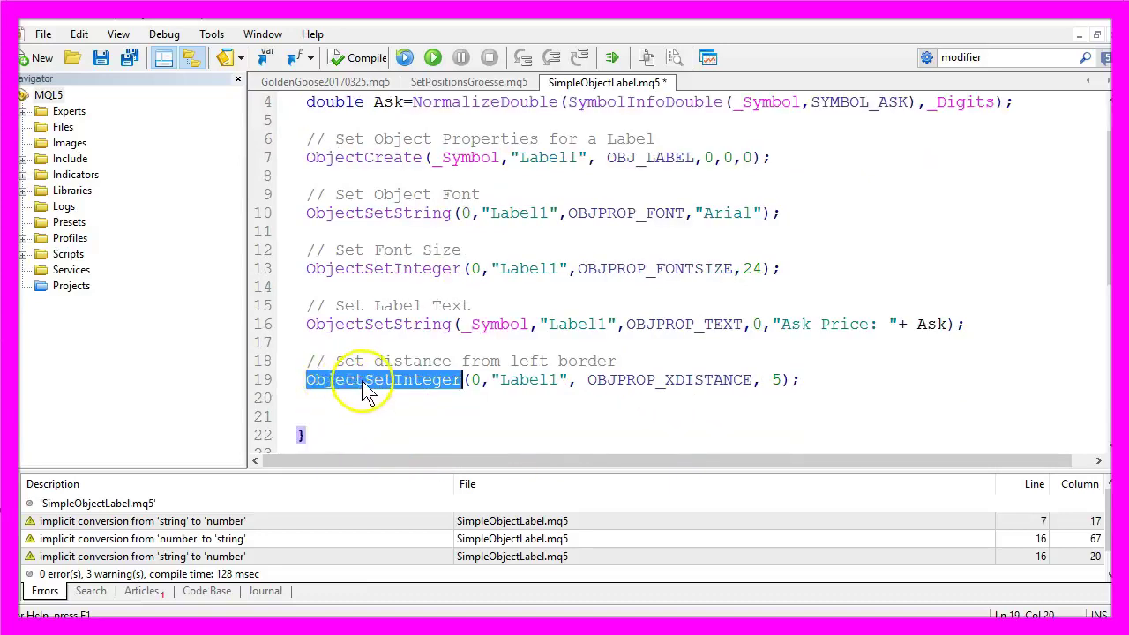
{"action": "double_click", "coordinate": [534, 381]}
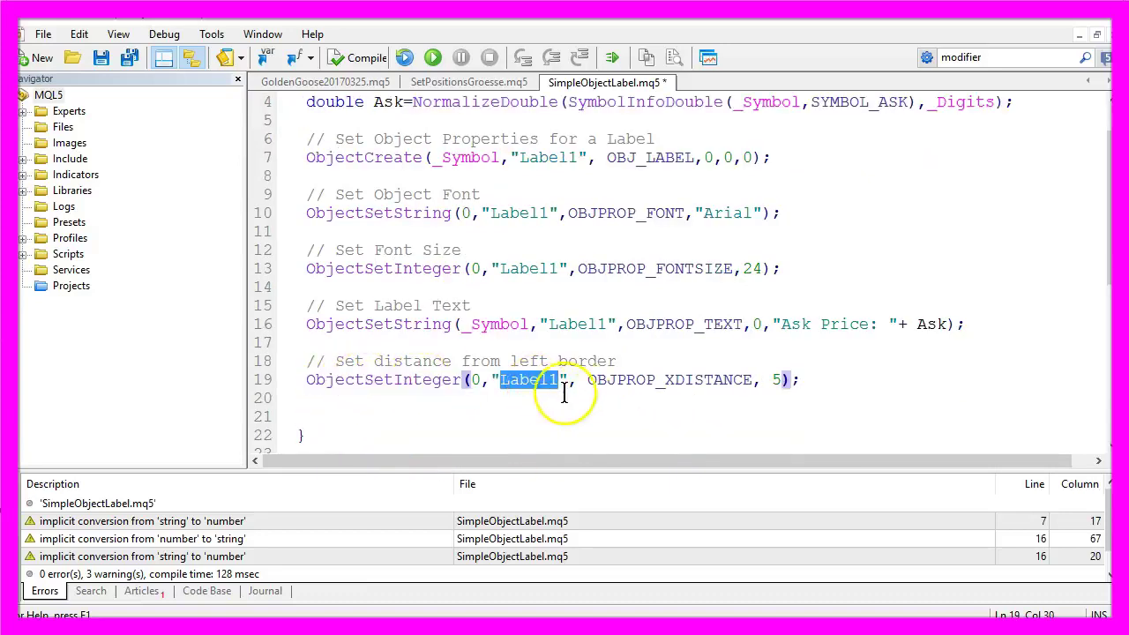
{"action": "double_click", "coordinate": [600, 382]}
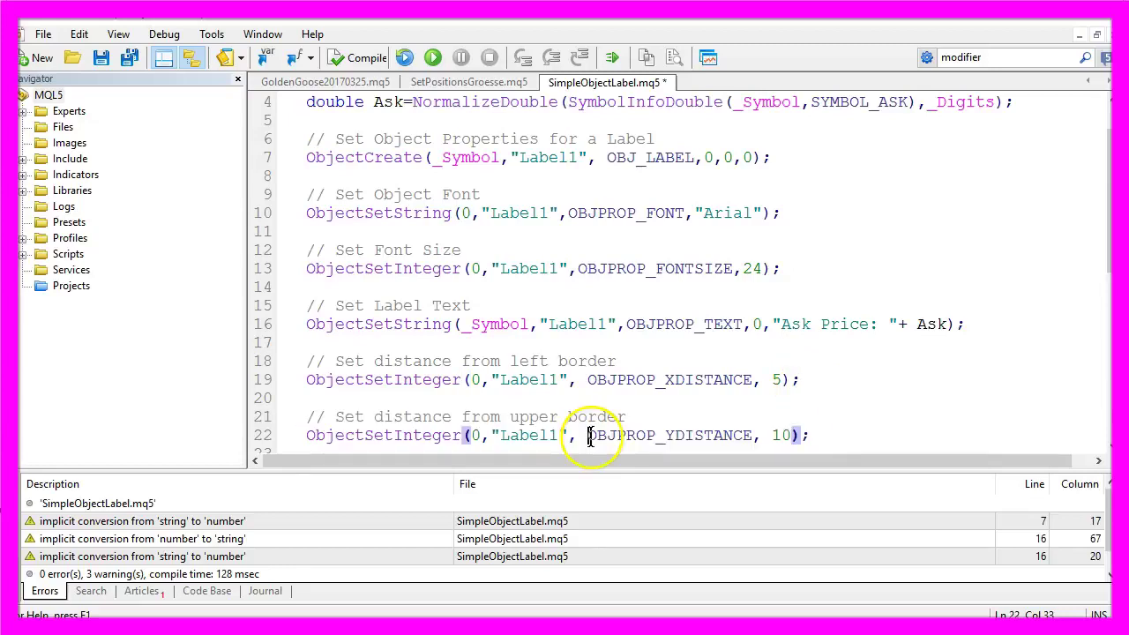
Step: Explain OBJPROP_YDISTANCE 10 from the upper border and its comment
{"action": "left_click_drag", "start_coordinate": [589, 436], "coordinate": [749, 432]}
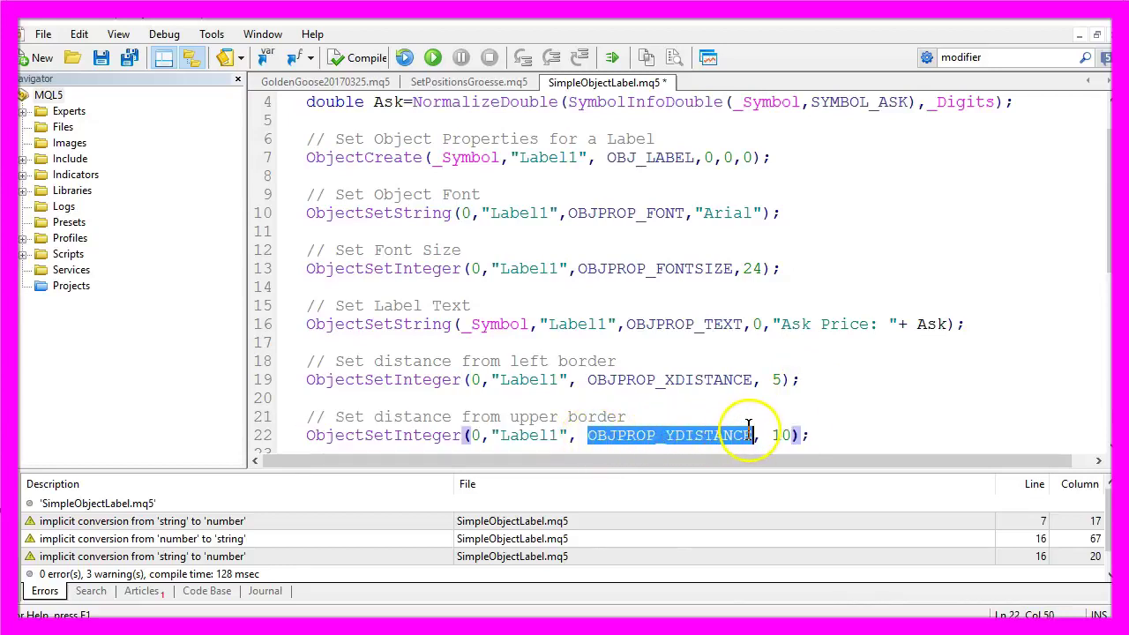
{"action": "double_click", "coordinate": [782, 435]}
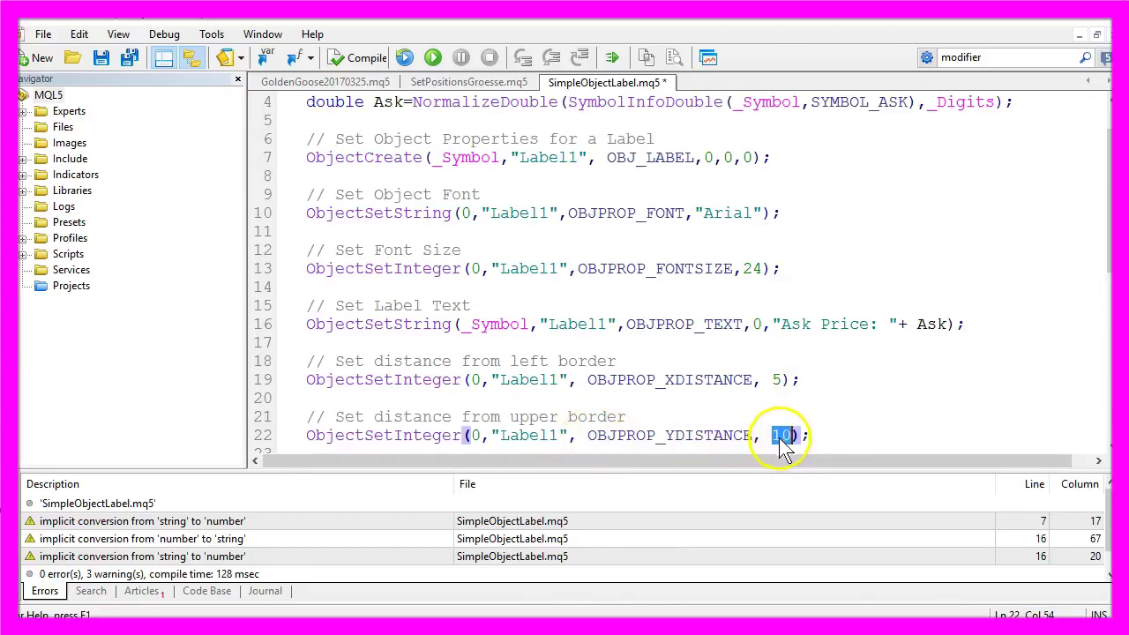
{"action": "left_click", "coordinate": [336, 417]}
{"action": "left_click_drag", "start_coordinate": [476, 416], "coordinate": [630, 414]}
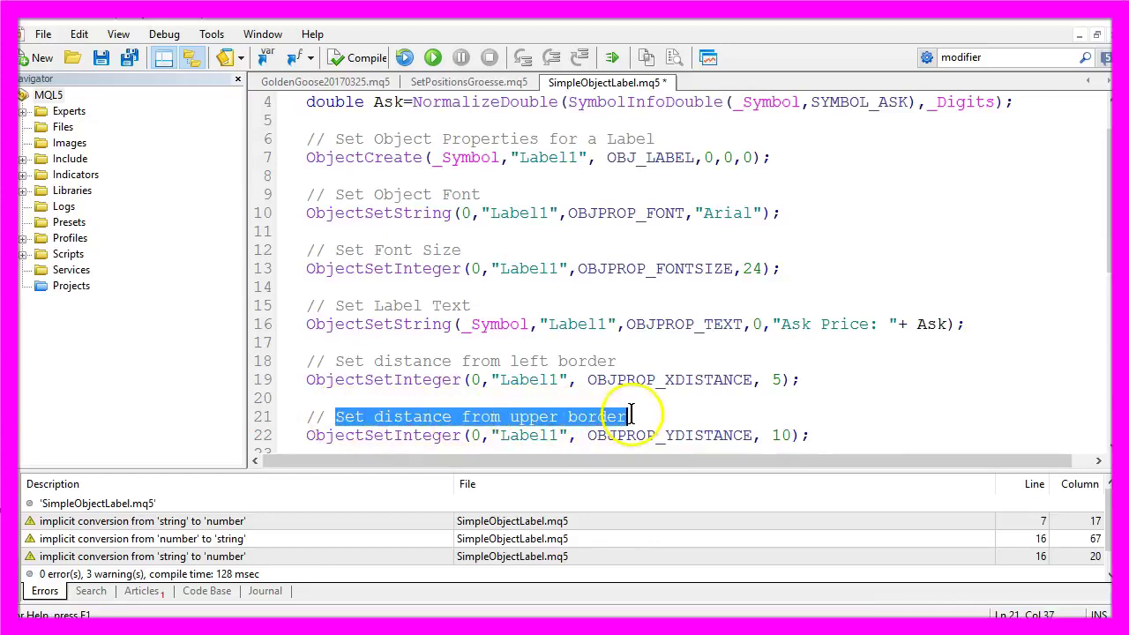
{"action": "left_click", "coordinate": [834, 450]}
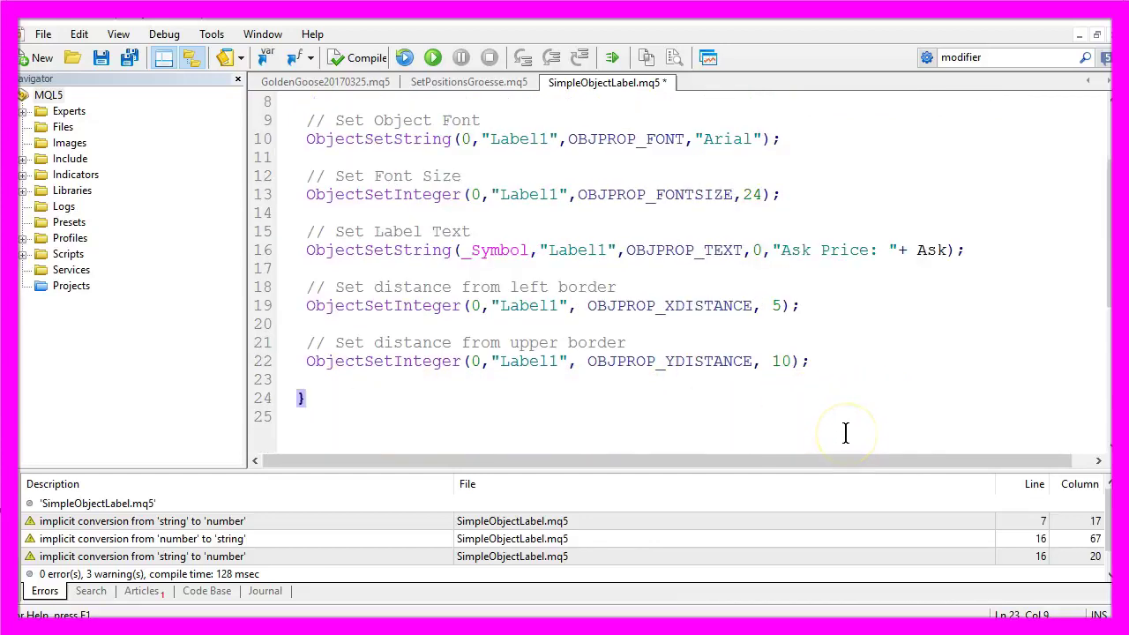
{"action": "scroll", "coordinate": [361, 166], "scroll_direction": "up", "scroll_amount": 3}
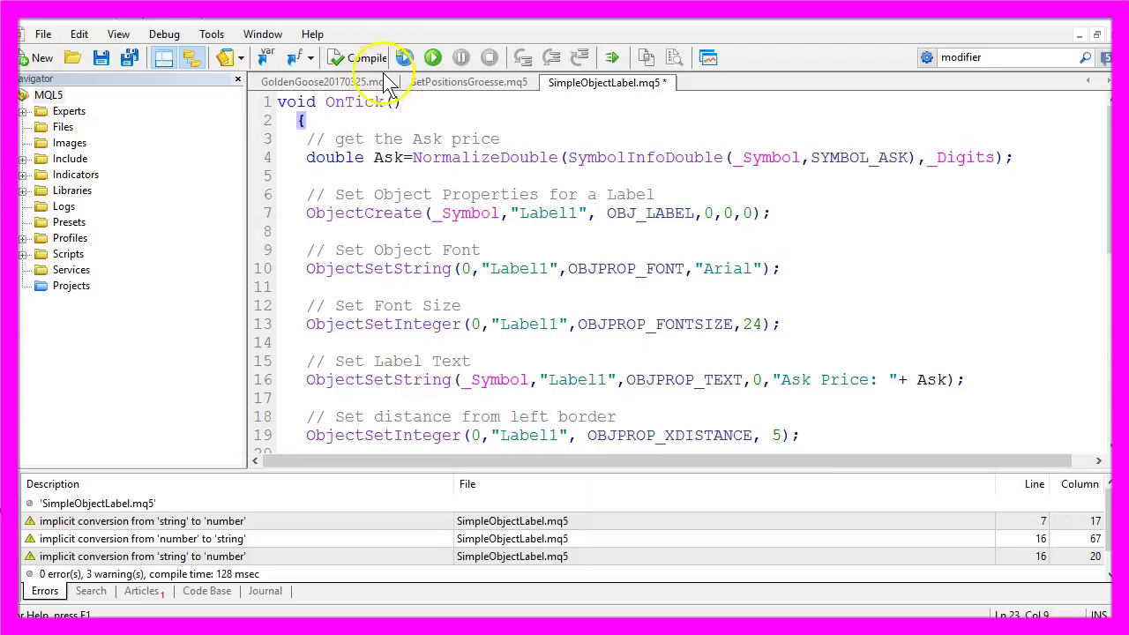
Step: Compile SimpleObjectLabel (0 errors, 3 warnings), review the three warnings, then bring up the trading terminal
{"action": "left_click", "coordinate": [364, 58]}
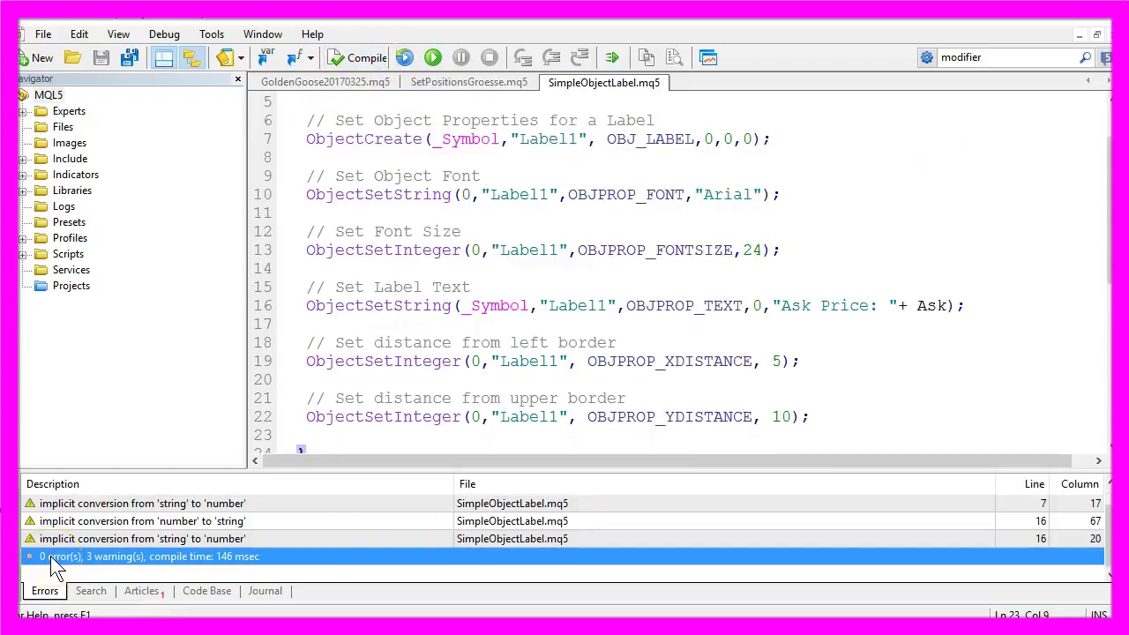
{"action": "left_click", "coordinate": [150, 557]}
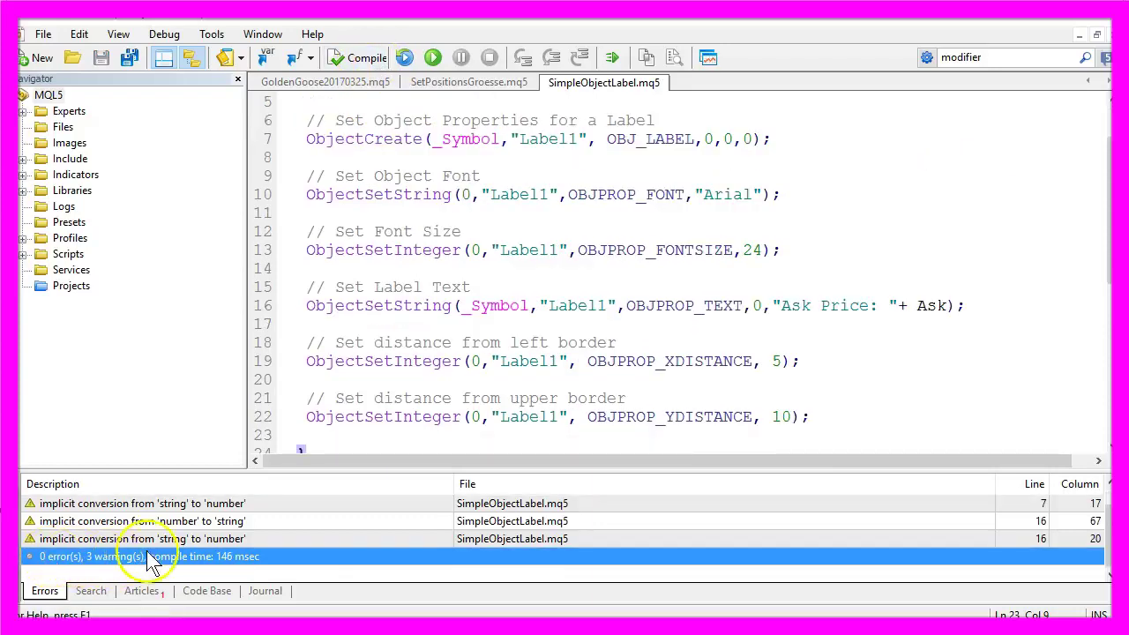
{"action": "left_click", "coordinate": [34, 505]}
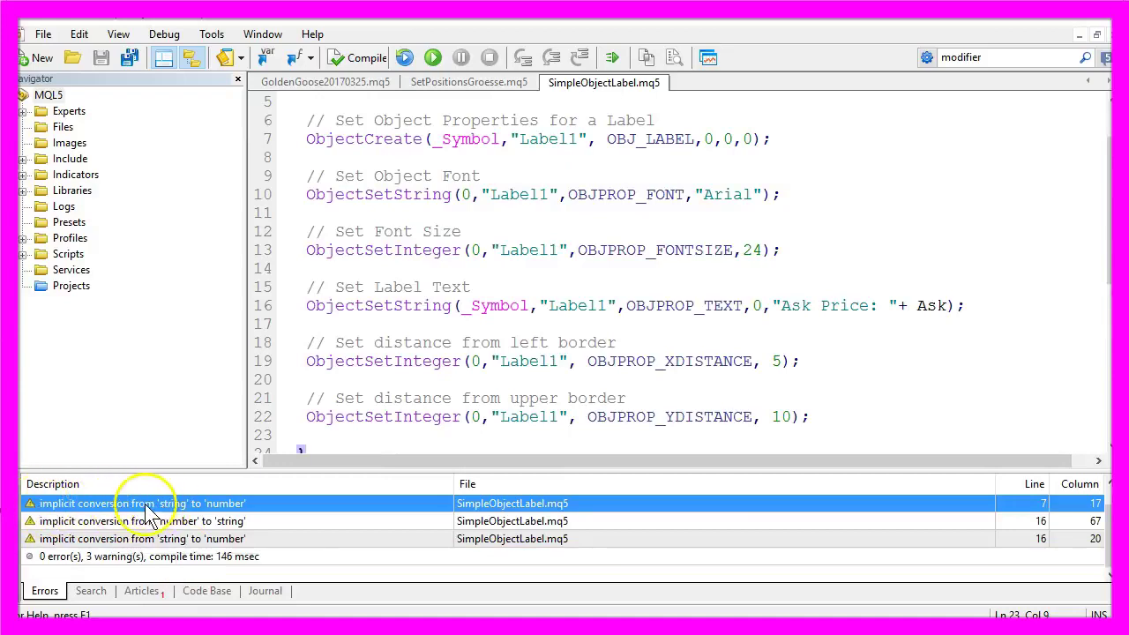
{"action": "left_click", "coordinate": [177, 529]}
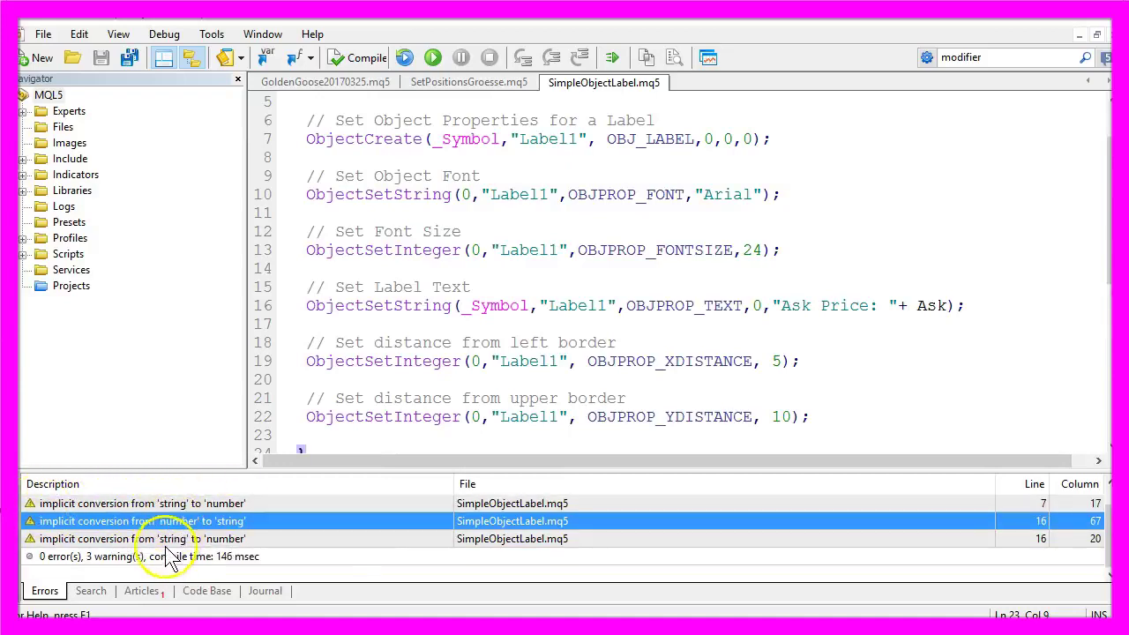
{"action": "left_click", "coordinate": [146, 540]}
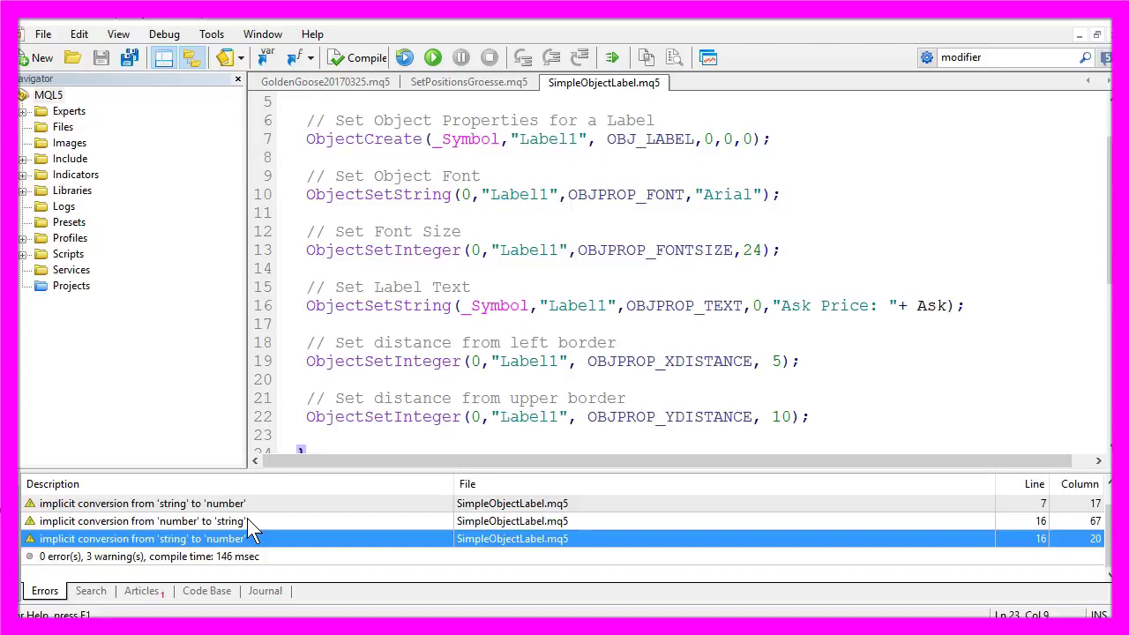
{"action": "left_click", "coordinate": [708, 58]}
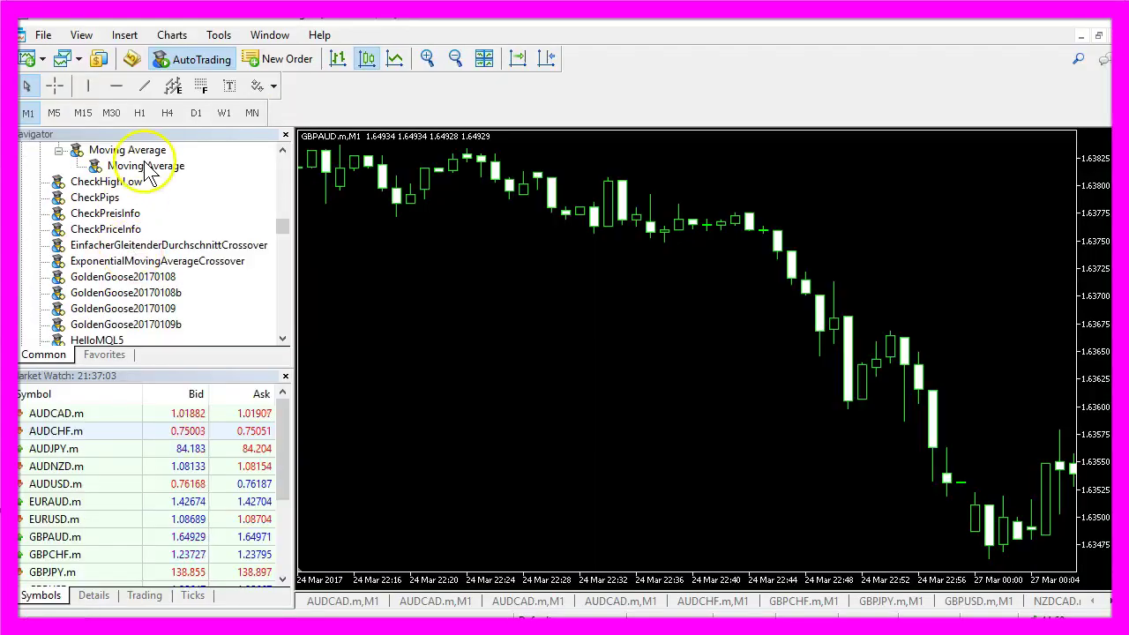
Step: Run a visual Strategy Tester backtest of SimpleObjectLabel on GBPAUD.m at the slowest playback speed
{"action": "left_click", "coordinate": [82, 36]}
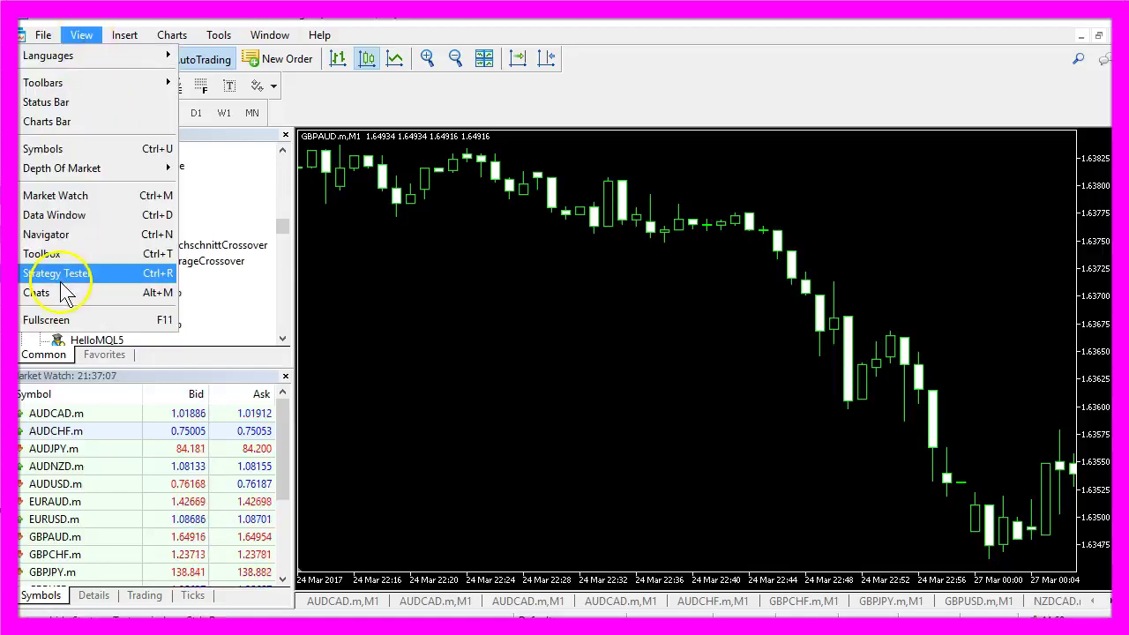
{"action": "left_click", "coordinate": [139, 283]}
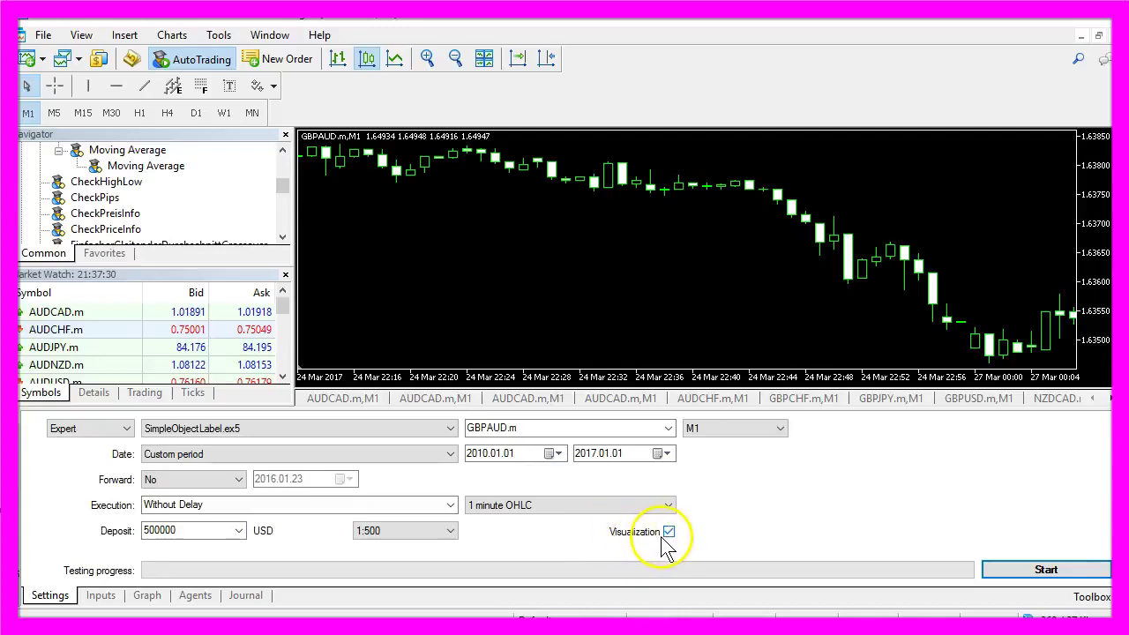
{"action": "left_click", "coordinate": [1050, 572]}
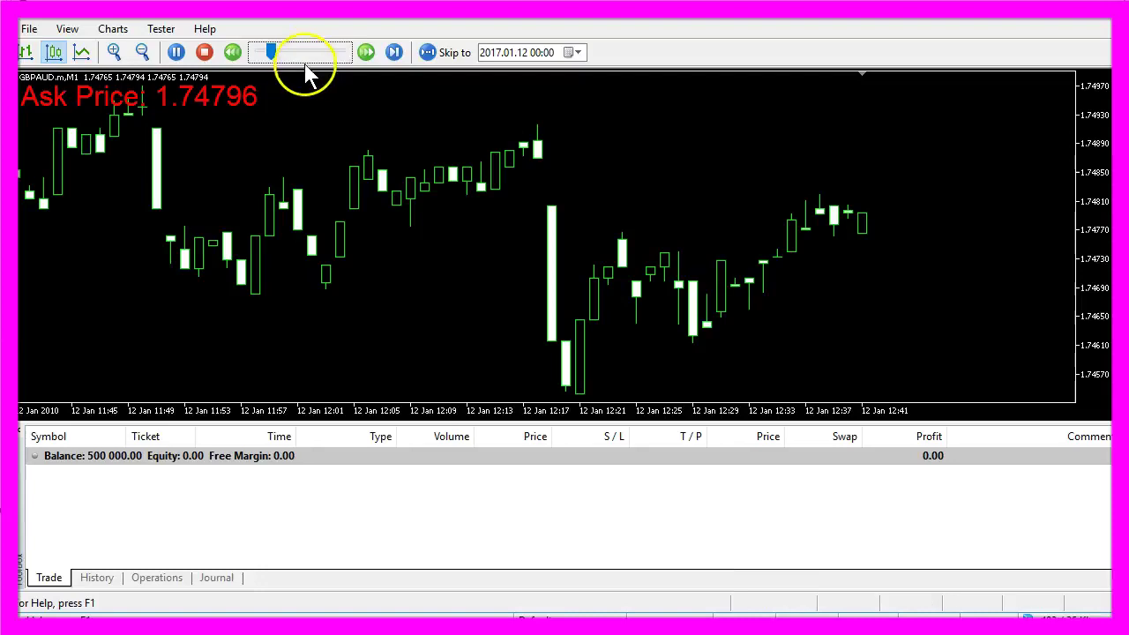
{"action": "left_click_drag", "start_coordinate": [298, 53], "coordinate": [277, 51]}
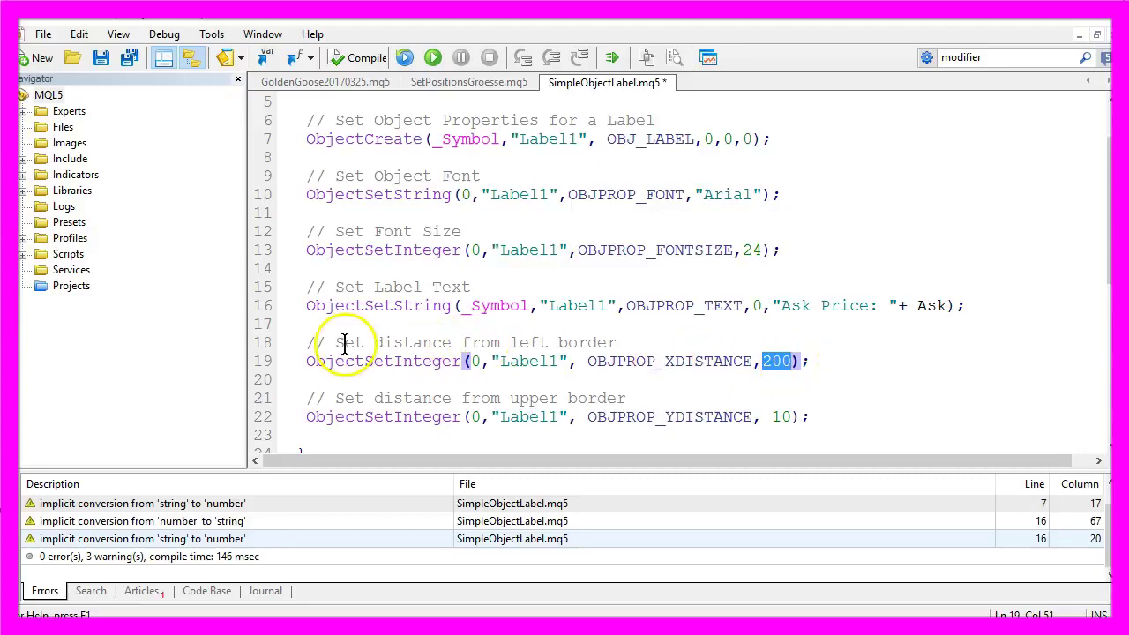
Step: Set the label's OBJPROP_XDISTANCE to 200 and recompile the expert
{"action": "left_click_drag", "start_coordinate": [376, 344], "coordinate": [610, 344]}
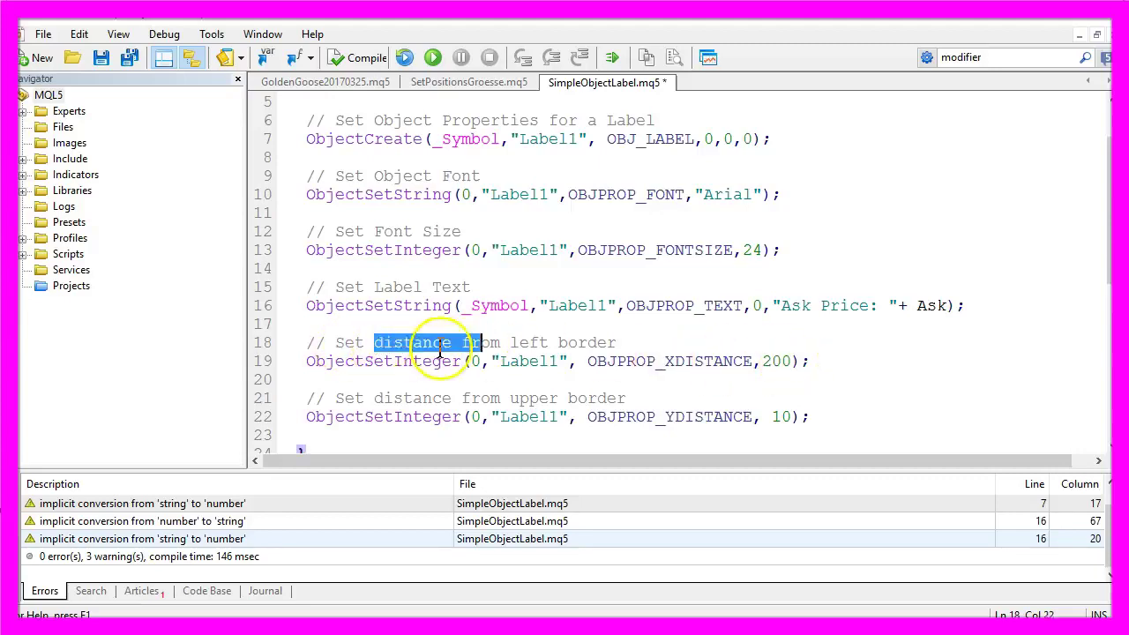
{"action": "left_click", "coordinate": [368, 60]}
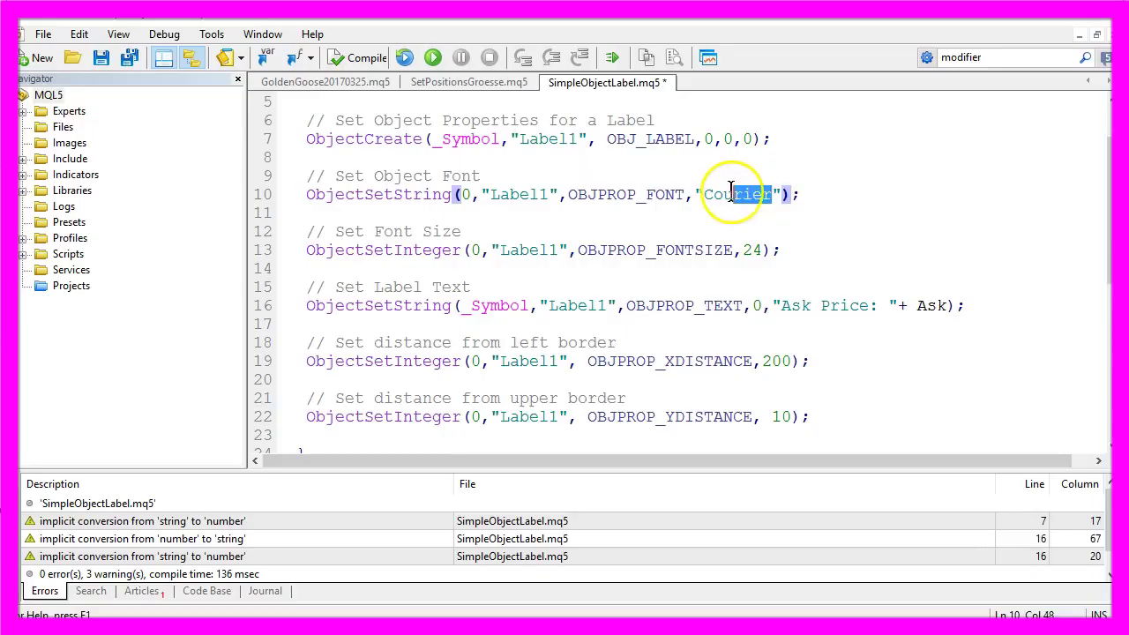
Step: Set the label to Courier at size 36, recompile, rerun the tester, then select the OnTick code
{"action": "left_click_drag", "start_coordinate": [726, 194], "coordinate": [703, 194]}
{"action": "left_click_drag", "start_coordinate": [762, 249], "coordinate": [744, 248]}
{"action": "type", "text": "36"}
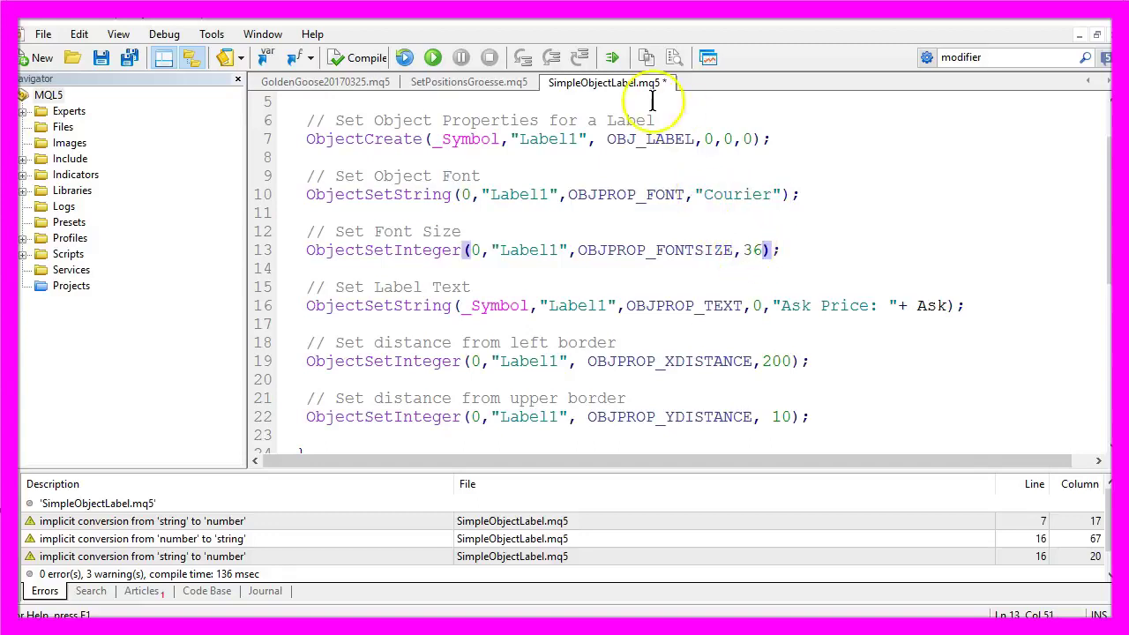
{"action": "left_click", "coordinate": [368, 60]}
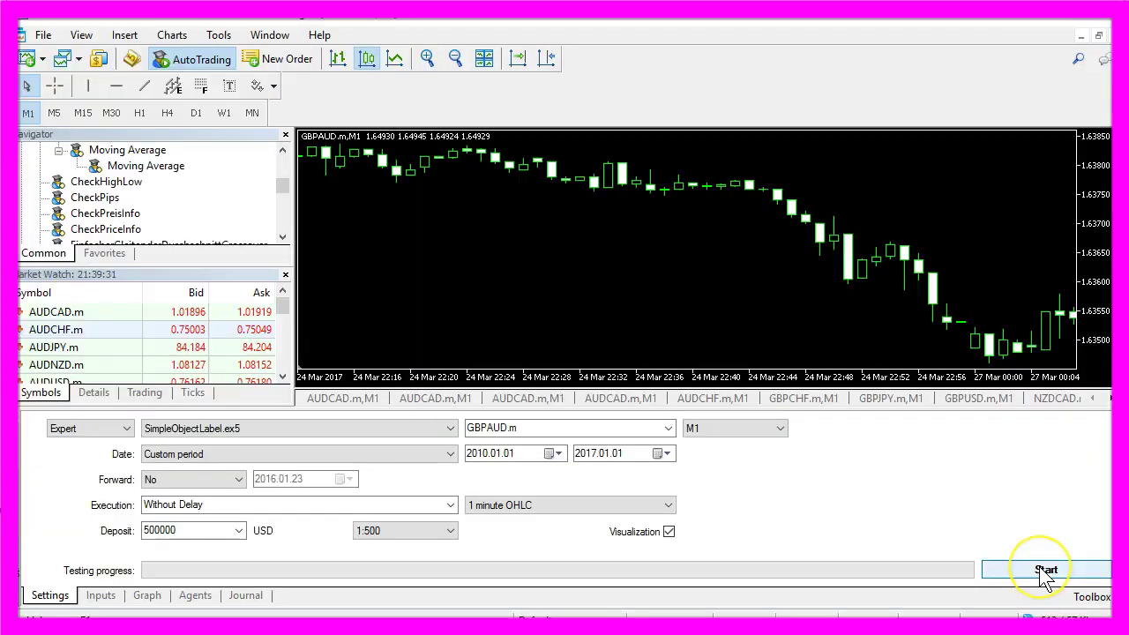
{"action": "left_click", "coordinate": [1014, 571]}
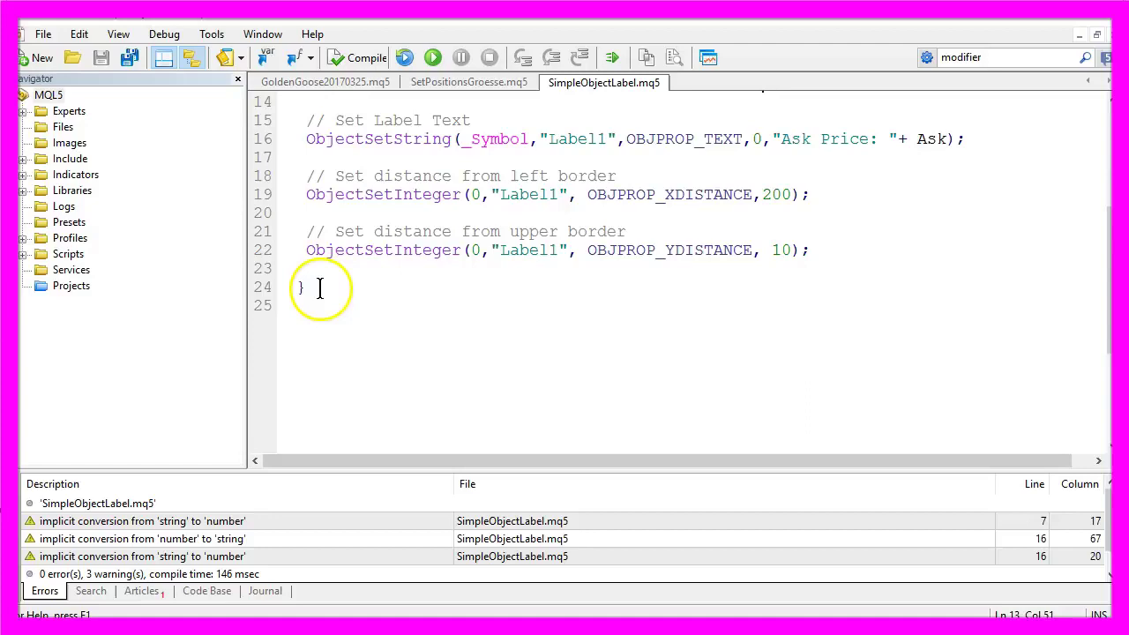
{"action": "left_click_drag", "start_coordinate": [315, 285], "coordinate": [226, 60]}
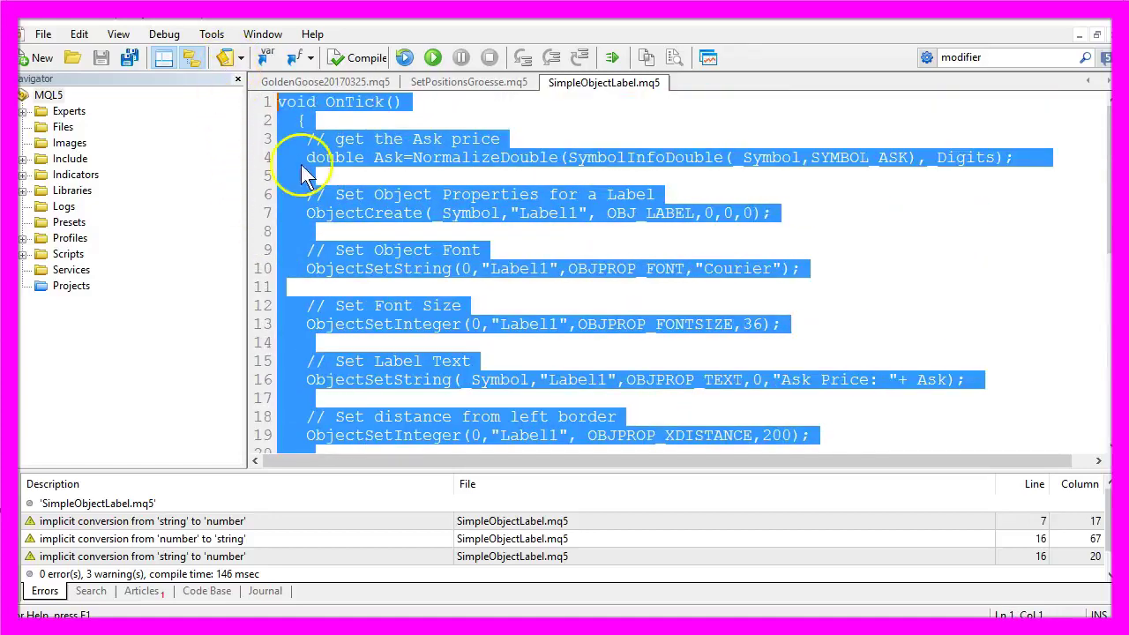